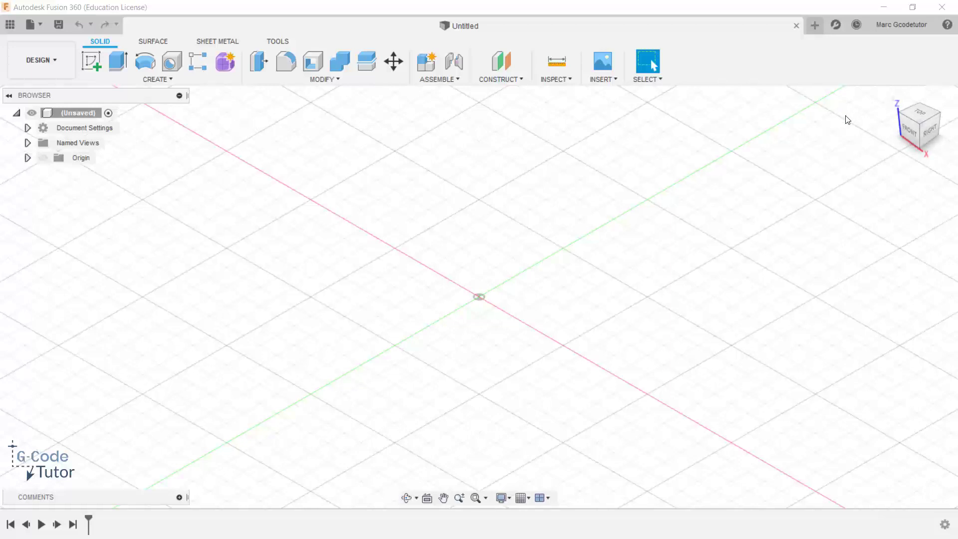
Switch the empty Untitled design to the top view with the ViewCube
left_click(922, 118)
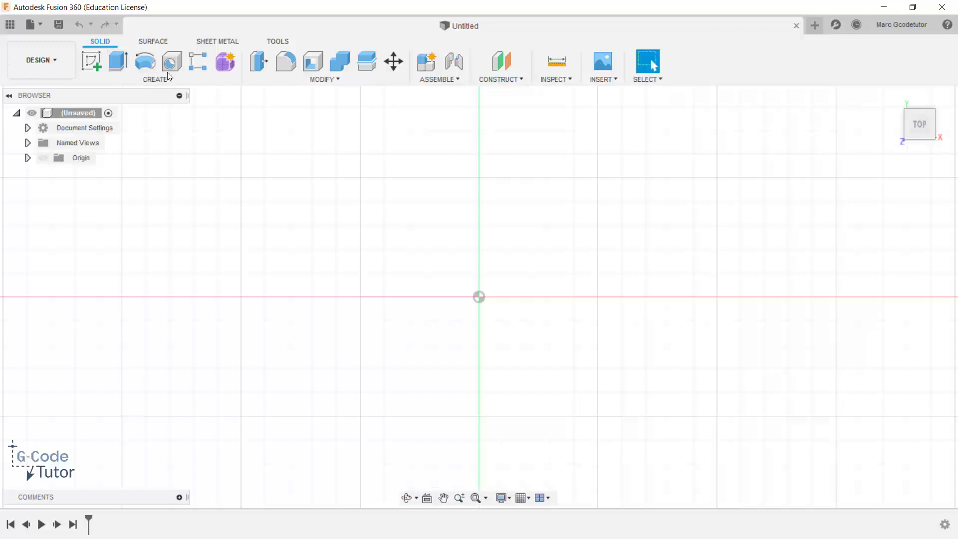
On the origin plane, draw a 100 x 100 mm rectangle from the origin and finish the sketch
left_click(99, 60)
left_click(516, 262)
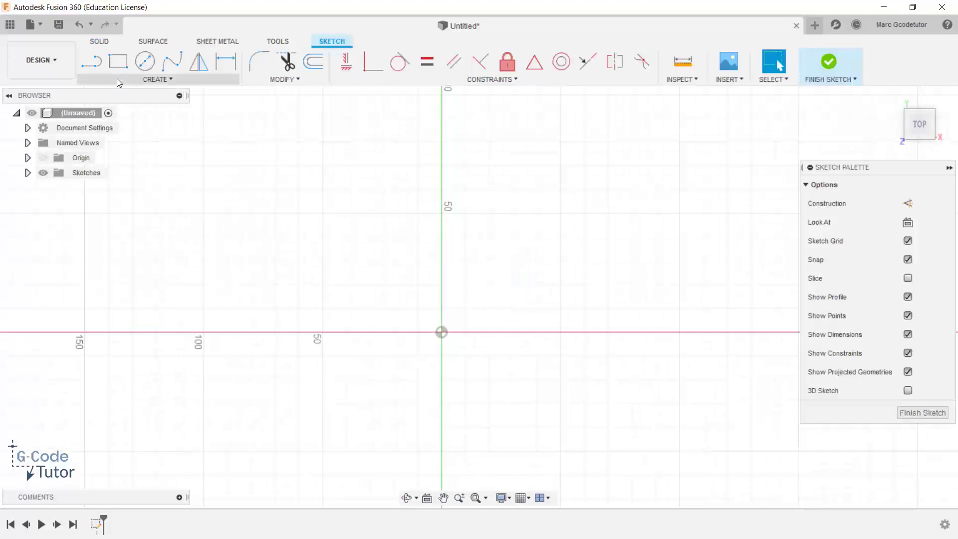
left_click(114, 62)
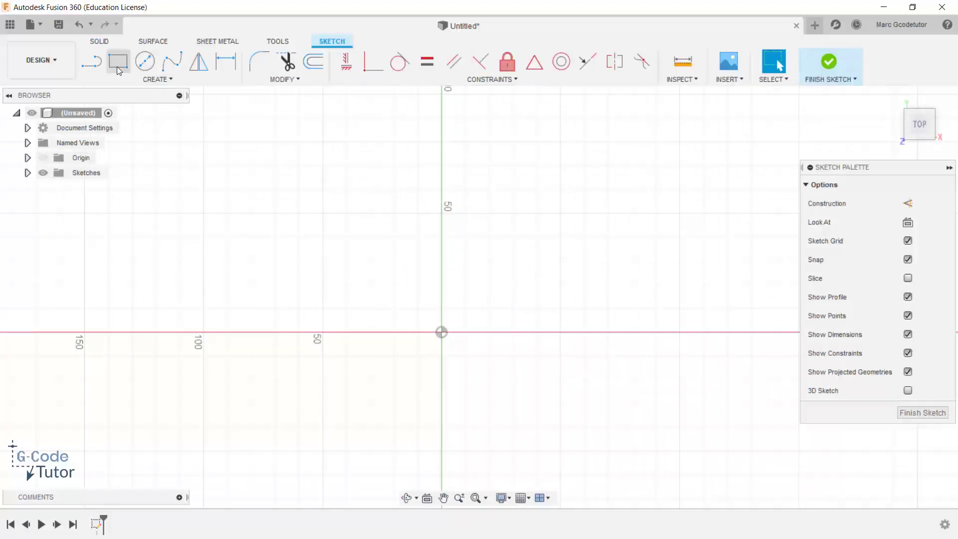
left_click(442, 332)
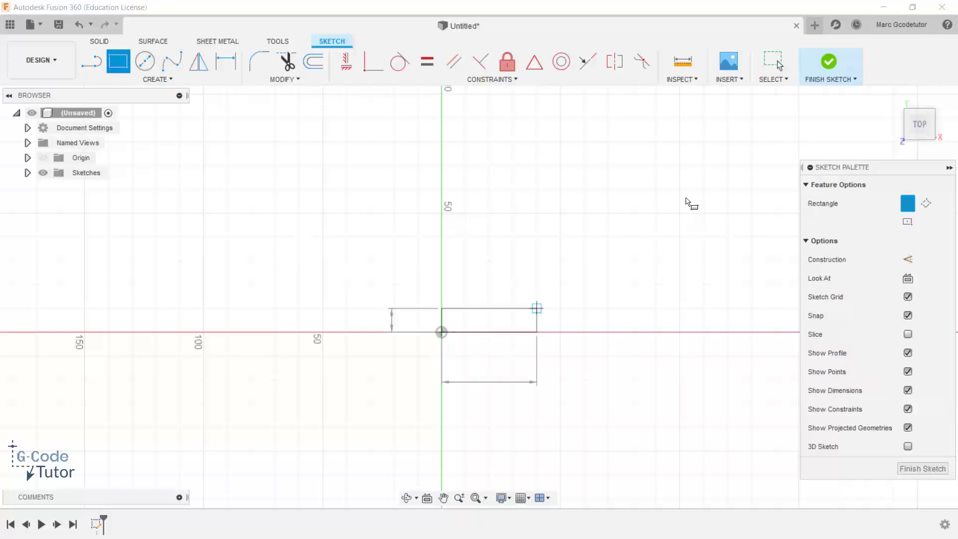
left_click(680, 94)
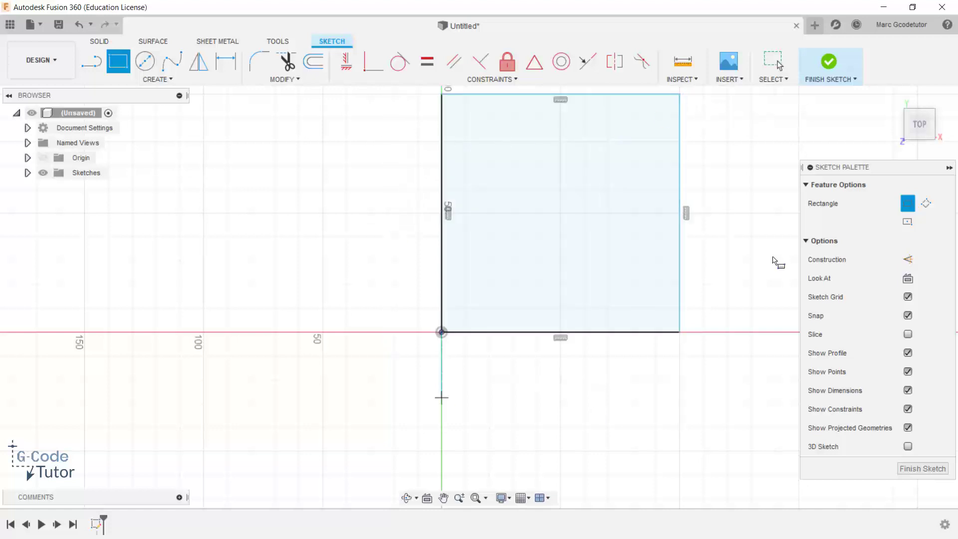
left_click(829, 62)
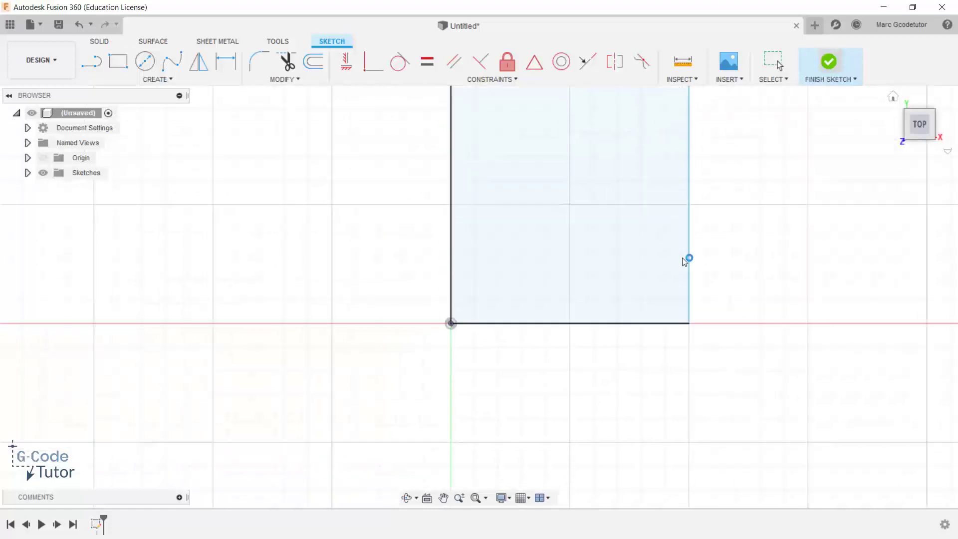
mouse_move(687, 259)
middle_mouse_down("shift")
mouse_move(770, 355)
mouse_move(789, 314)
mouse_move(777, 264)
mouse_move(642, 359)
mouse_move(682, 318)
middle_mouse_up("shift")
Press Pull the square profile up 20 mm into a solid body
scroll(682, 318, "up", 1)
key("Escape")
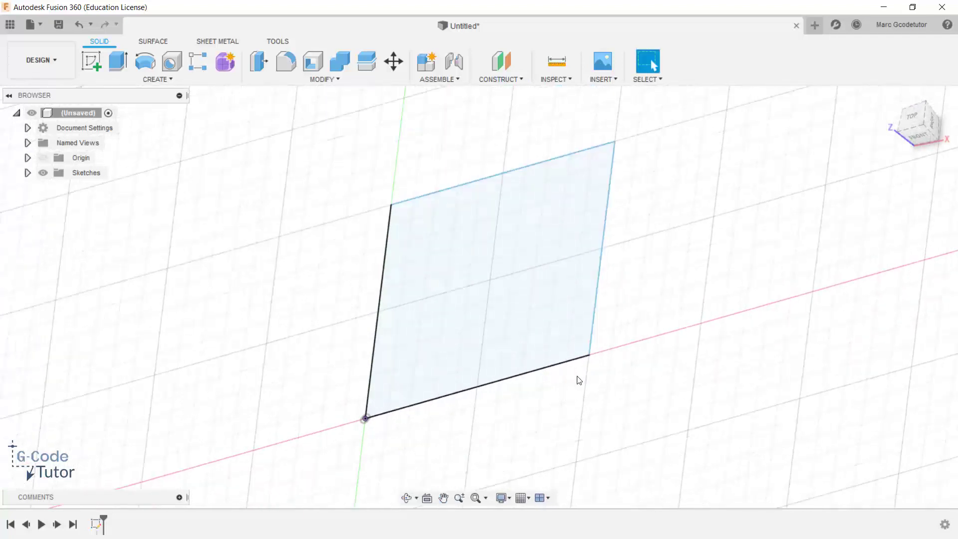
key("q")
left_click(514, 283)
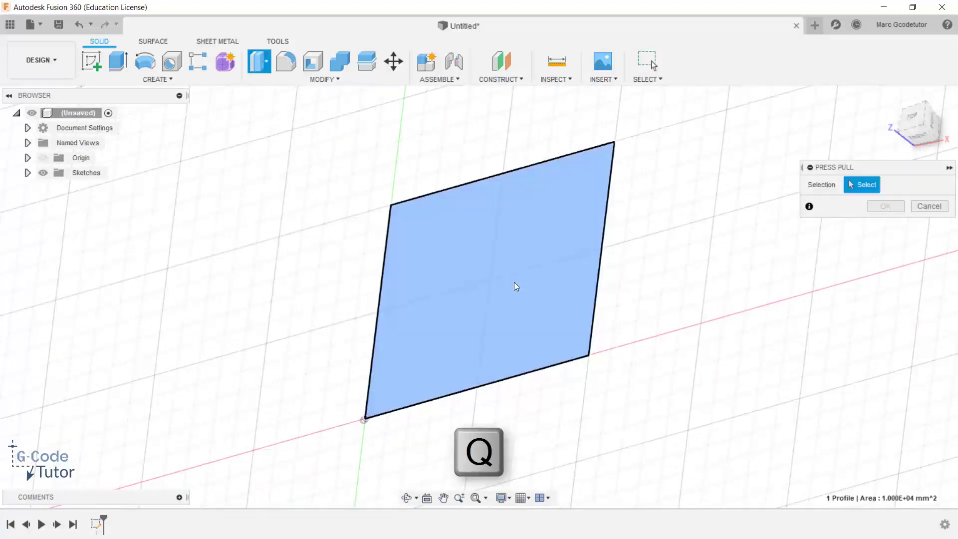
left_click_drag(483, 271, 446, 229)
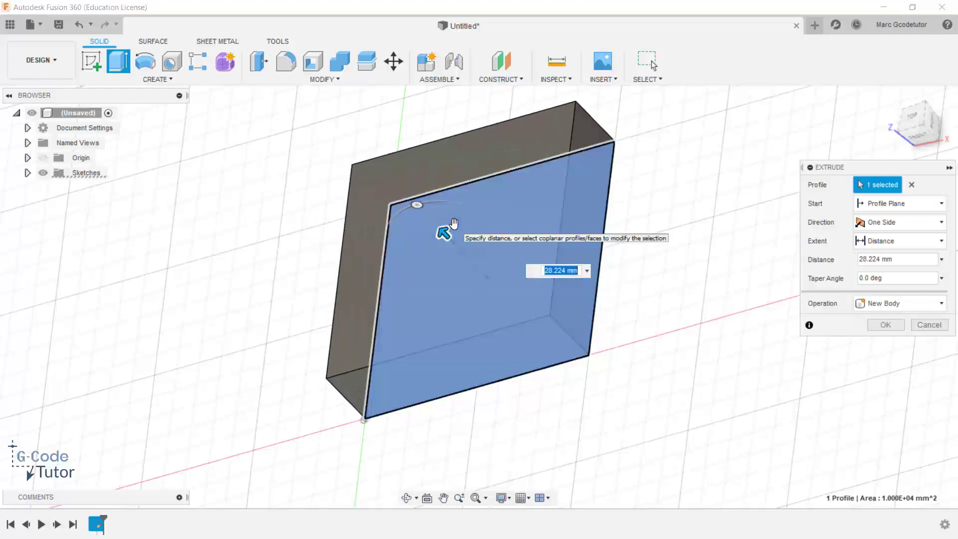
type("20")
key("Return")
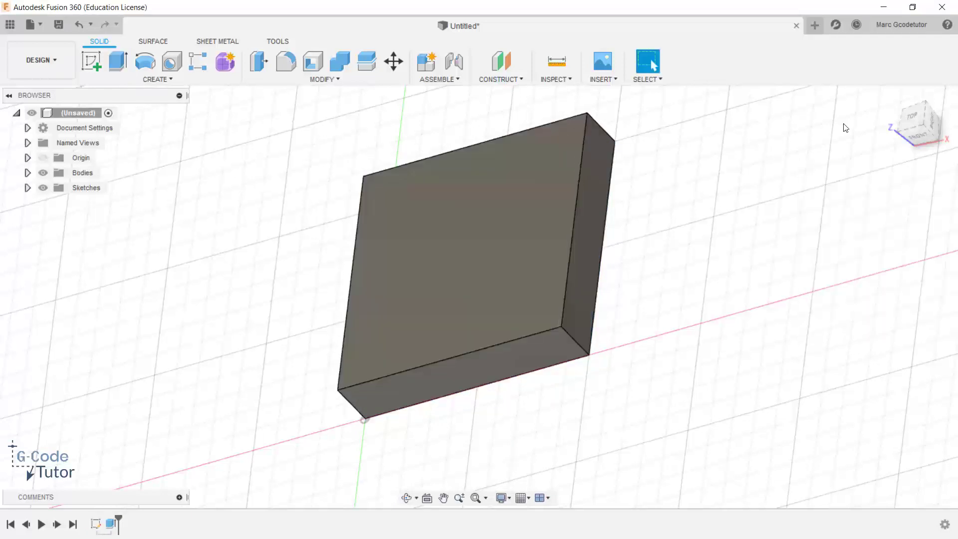
mouse_move(732, 264)
middle_mouse_down("shift")
mouse_move(744, 229)
mouse_move(701, 229)
mouse_move(716, 263)
middle_mouse_up("shift")
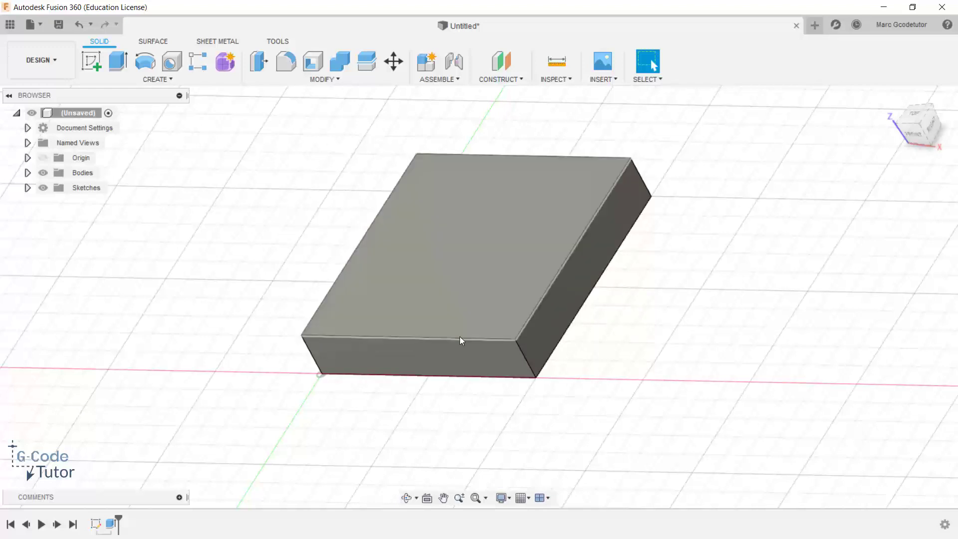
left_click(95, 65)
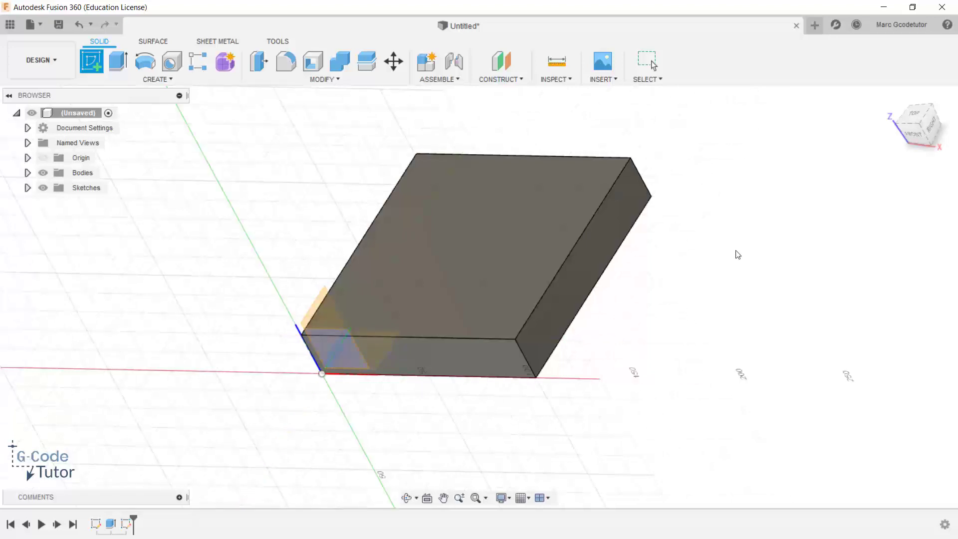
left_click(735, 252)
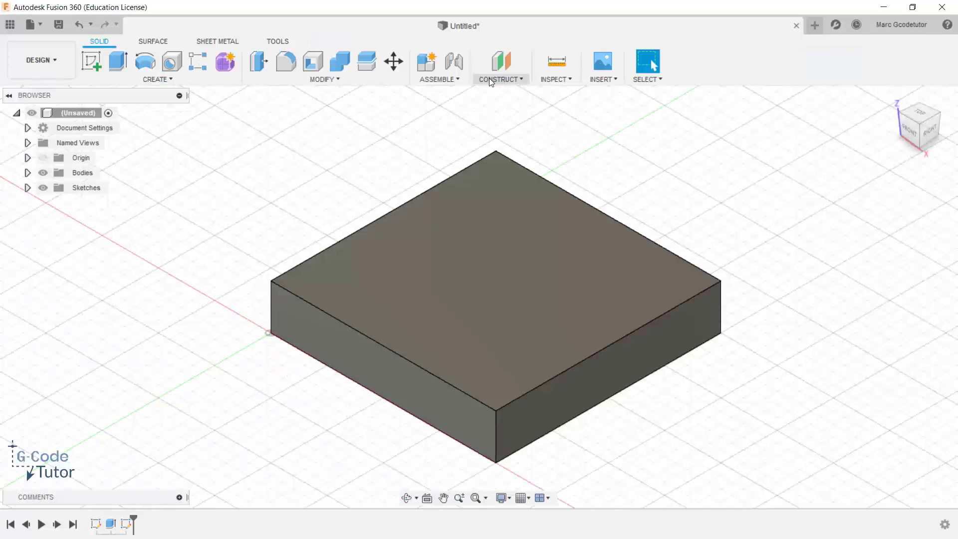
Create a midplane between the block's two opposite side faces, 100 mm apart
left_click(511, 79)
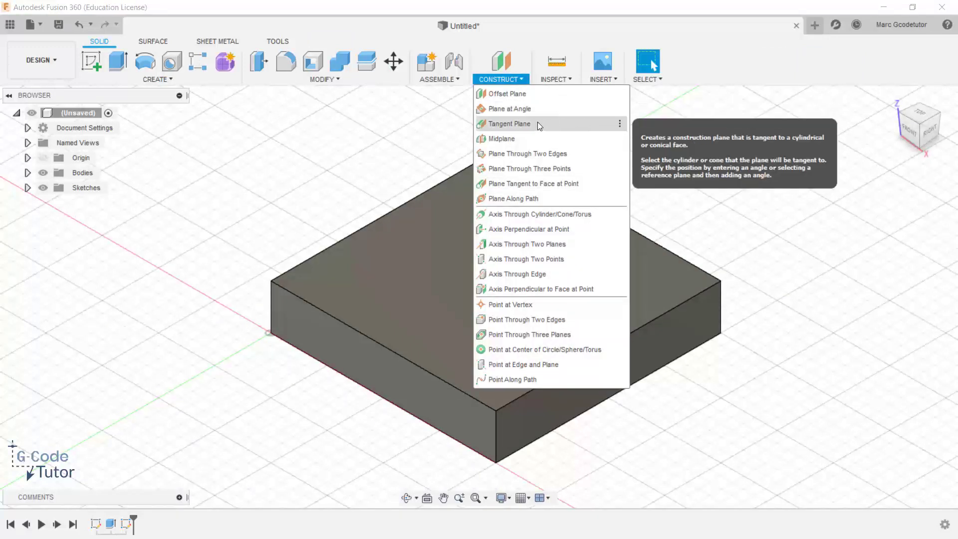
left_click(507, 139)
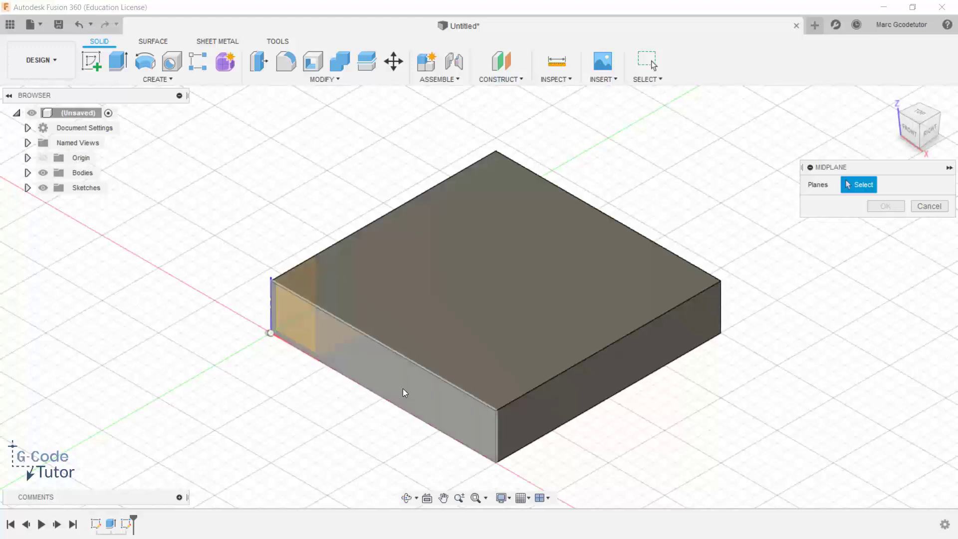
left_click(402, 388)
middle_click_drag(684, 393, 627, 363, "shift")
left_click(652, 347)
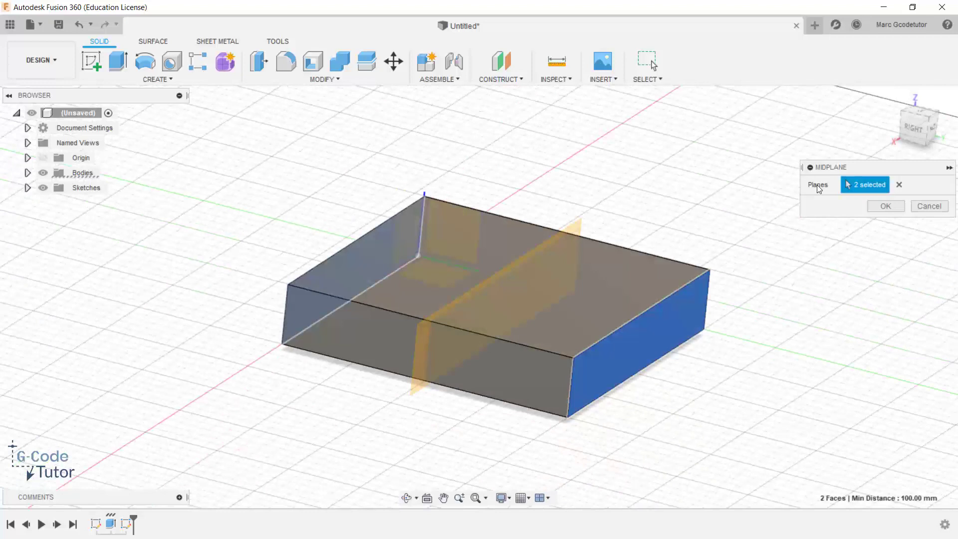
middle_click_drag(702, 376, 776, 382, "shift")
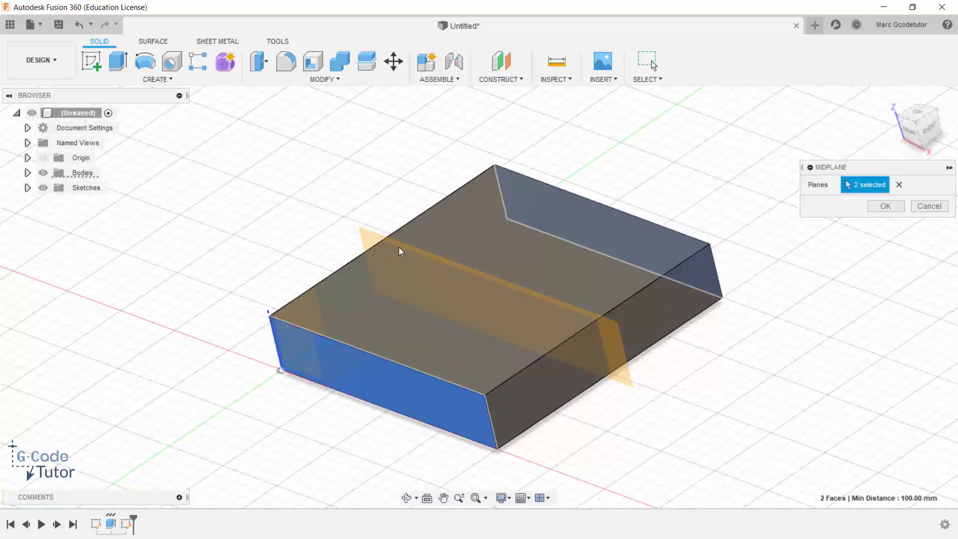
middle_click_drag(688, 390, 727, 387, "shift")
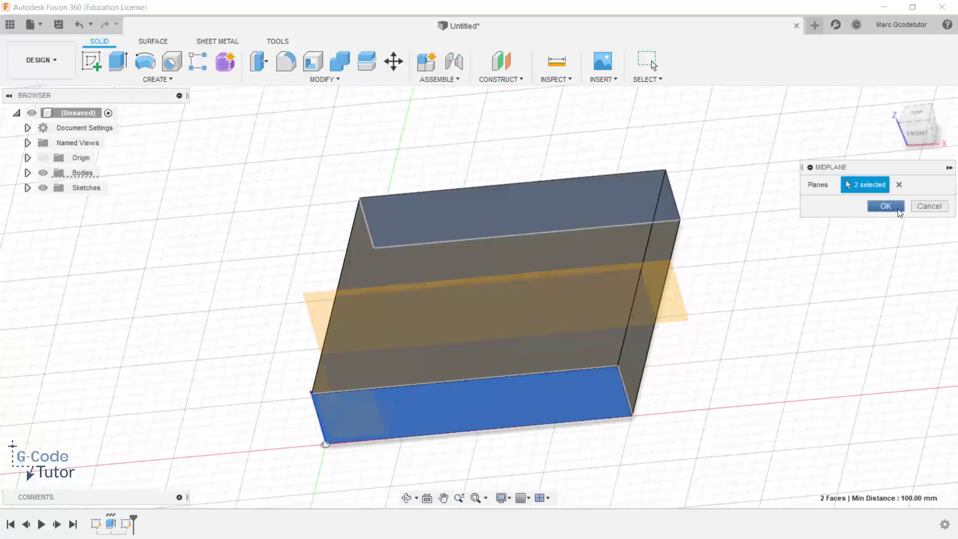
left_click(885, 206)
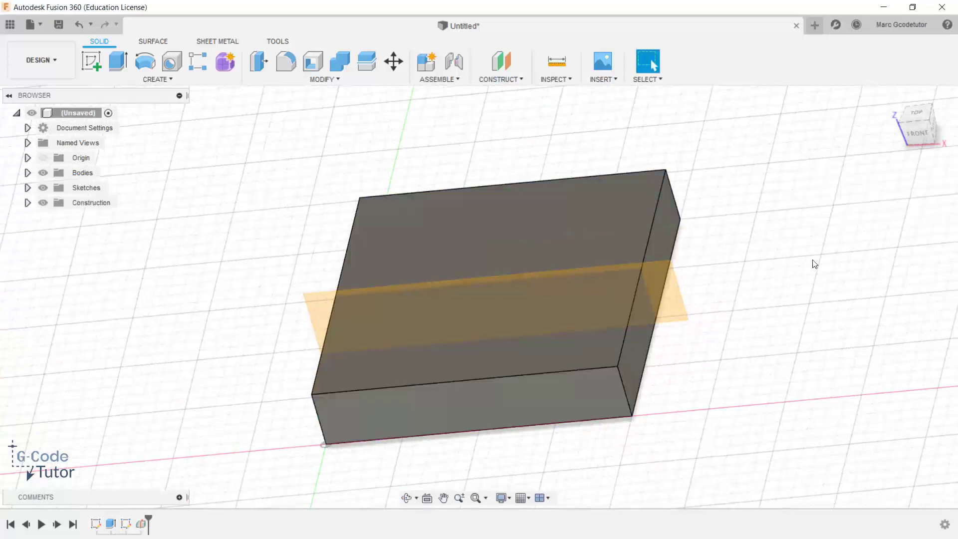
On the midplane, draw an angled line up from the top edge and a vertical drop back, then finish
left_click(95, 64)
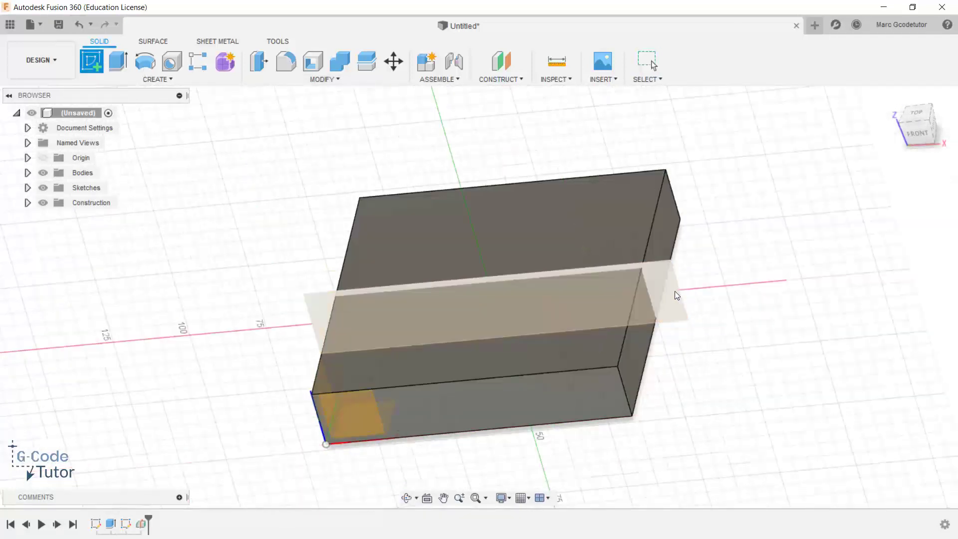
left_click(675, 292)
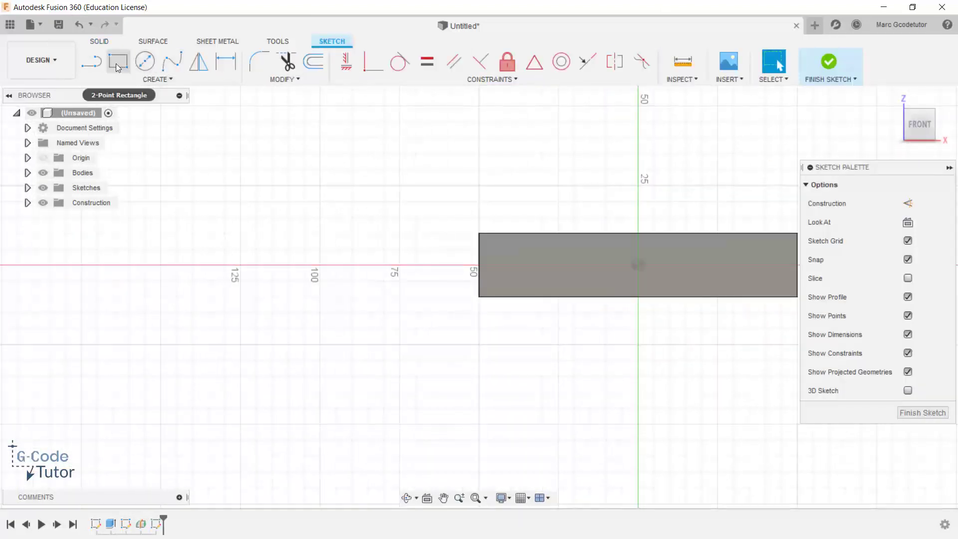
left_click(91, 61)
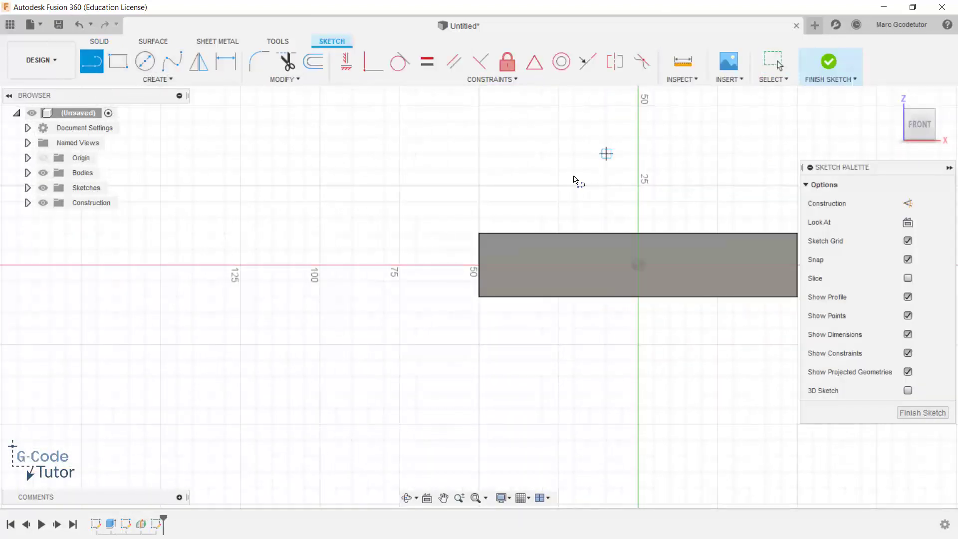
left_click(527, 233)
left_click(669, 145)
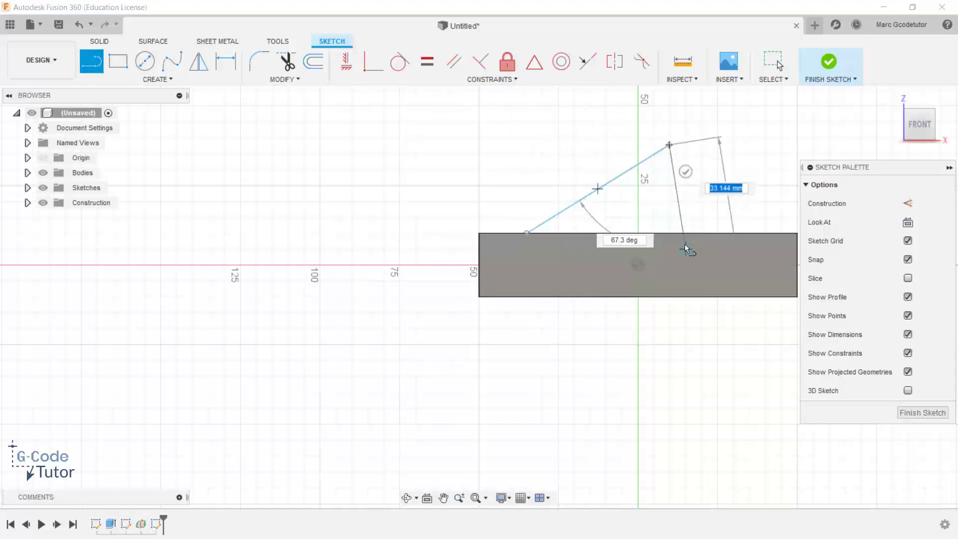
left_click(671, 236)
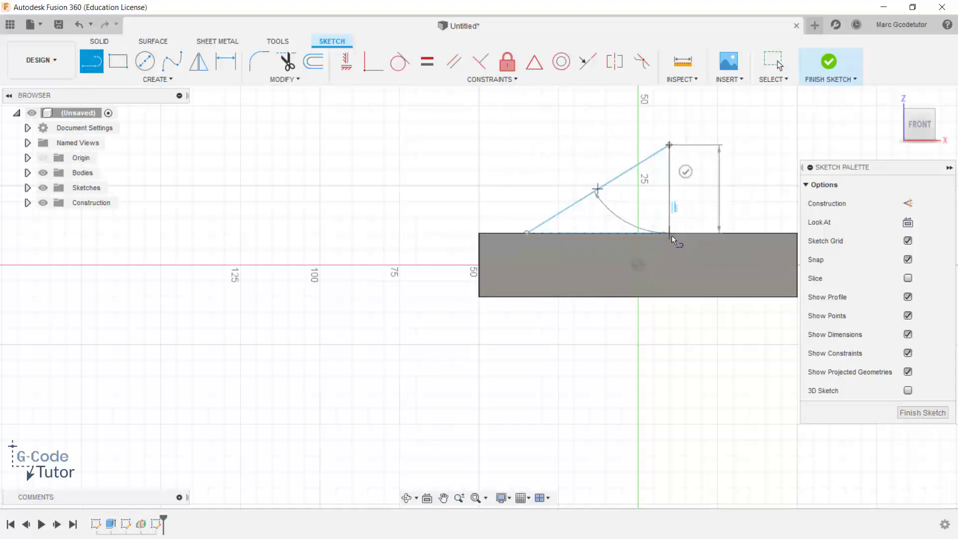
key("Escape")
left_click(894, 103)
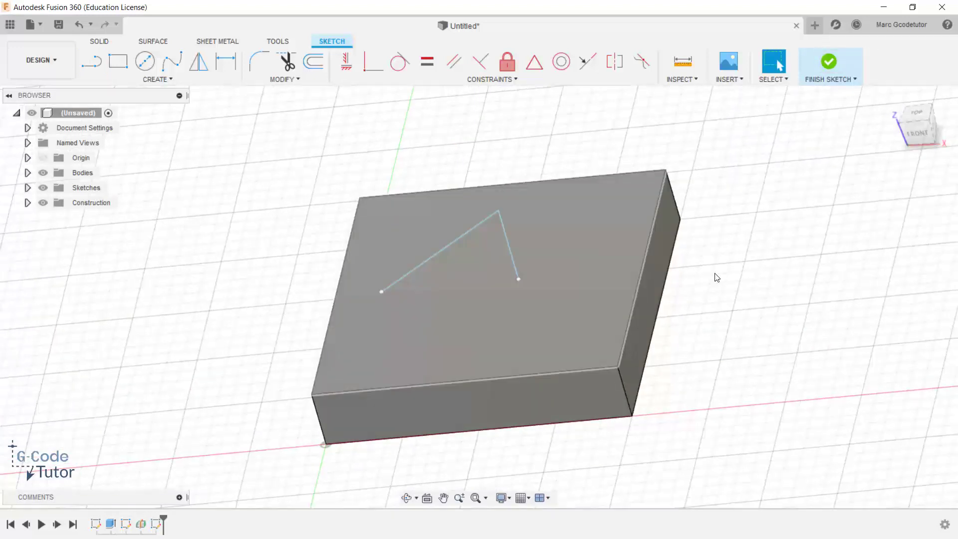
mouse_move(723, 282)
middle_mouse_down("shift")
mouse_move(645, 293)
mouse_move(710, 288)
middle_mouse_up("shift")
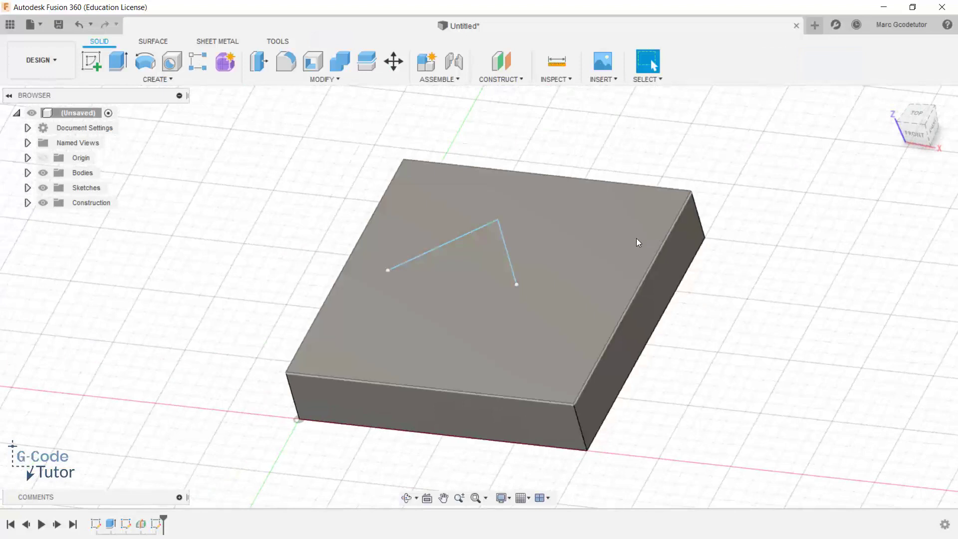
Add an offset plane at -20 mm from the block's right side face
left_click(502, 79)
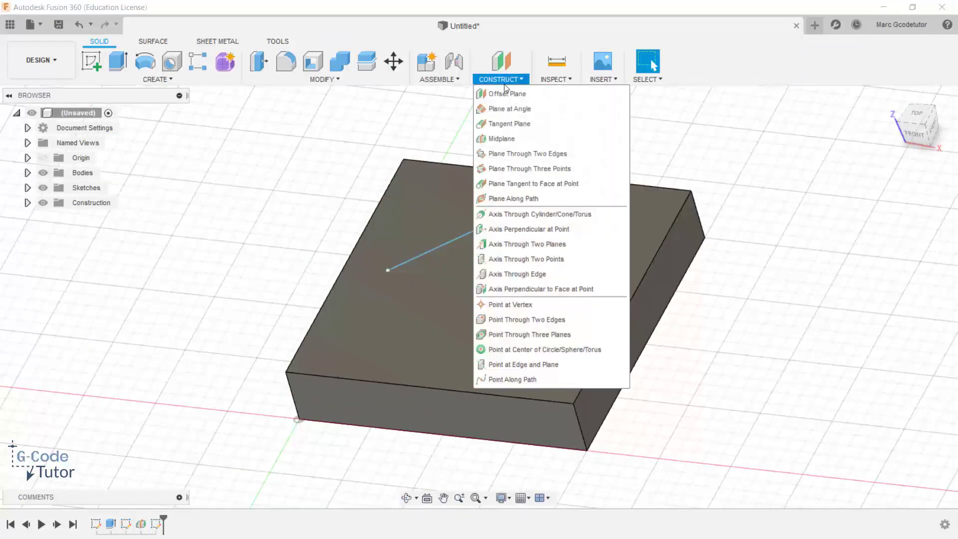
left_click(545, 97)
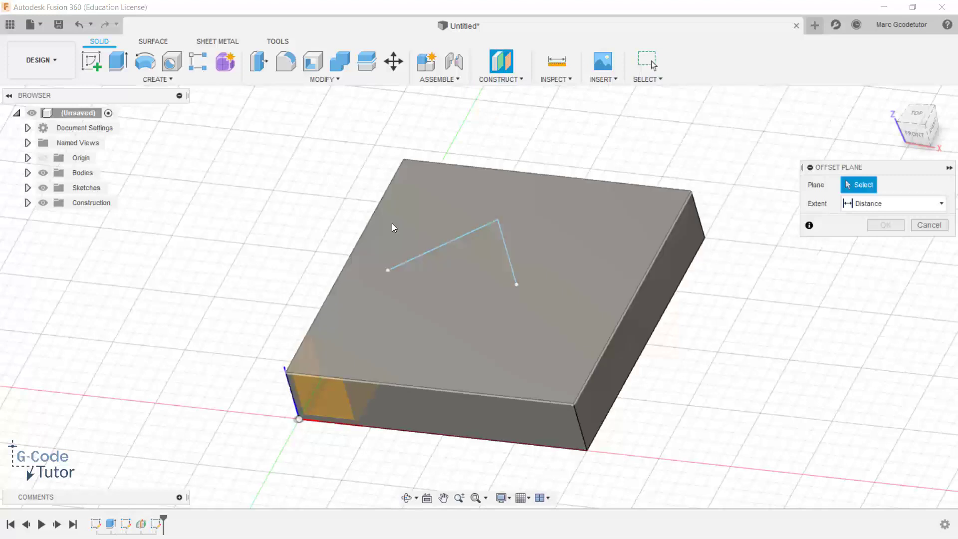
left_click(651, 301)
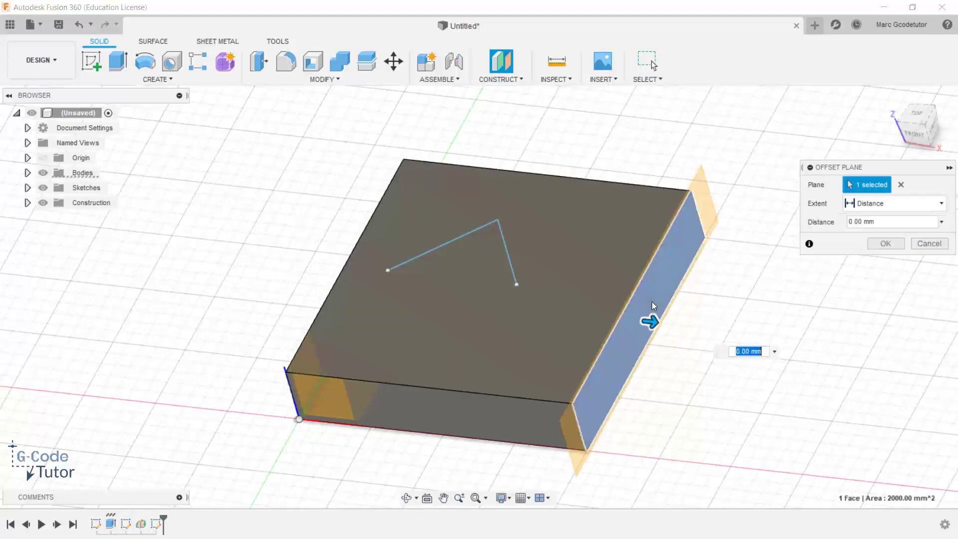
left_click_drag(650, 321, 502, 336)
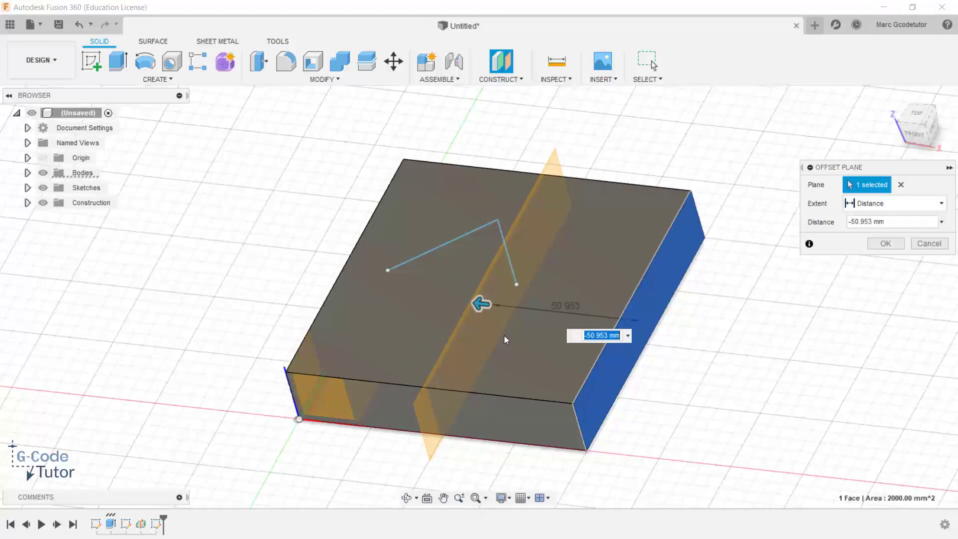
left_click_drag(481, 302, 565, 313)
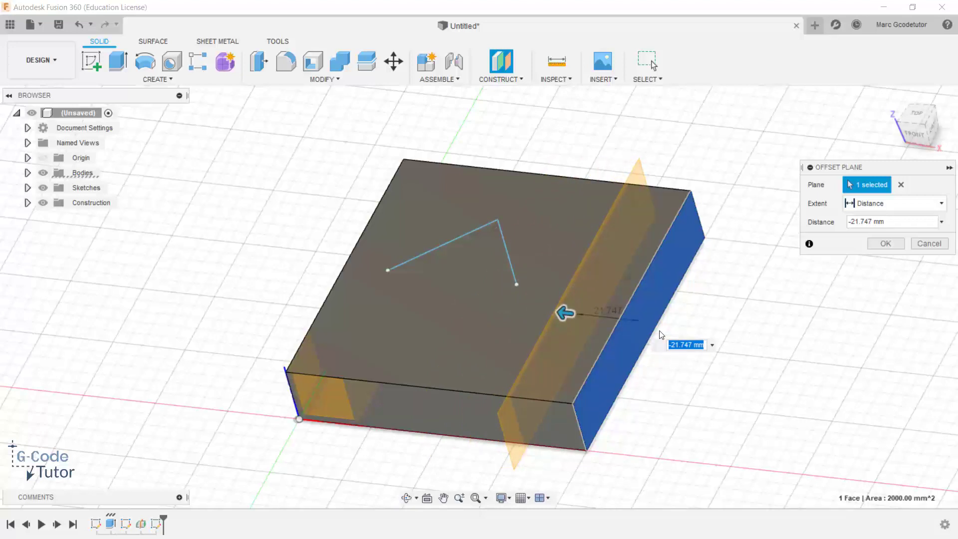
type("-20")
key("Return")
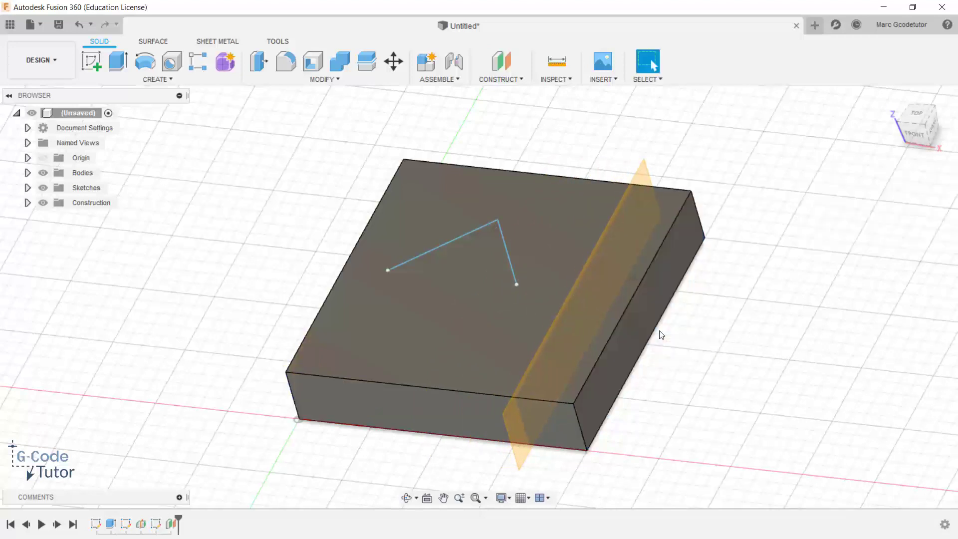
middle_click_drag(773, 330, 792, 144, "shift")
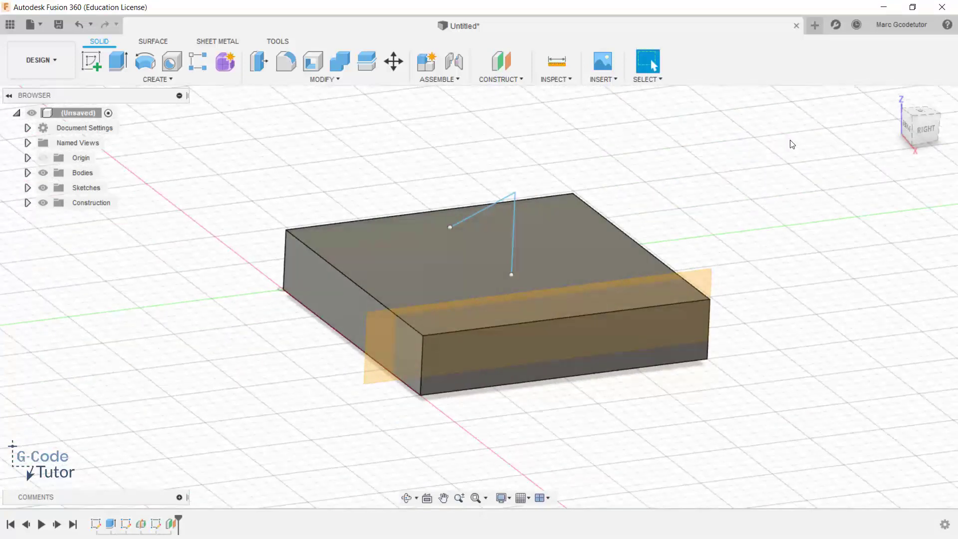
Draw a vertical-and-angled line chain on the offset plane and finish the sketch
left_click(90, 62)
left_click(380, 343)
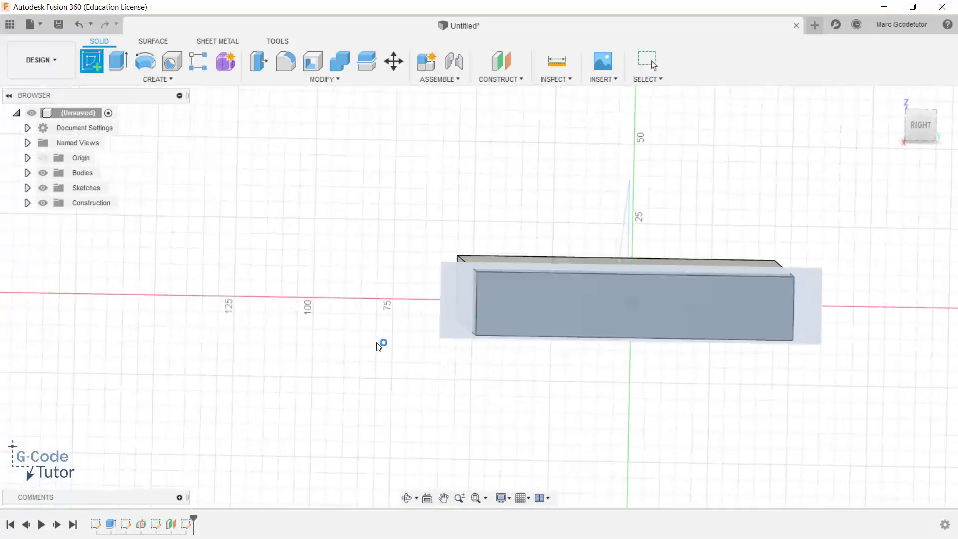
key("l")
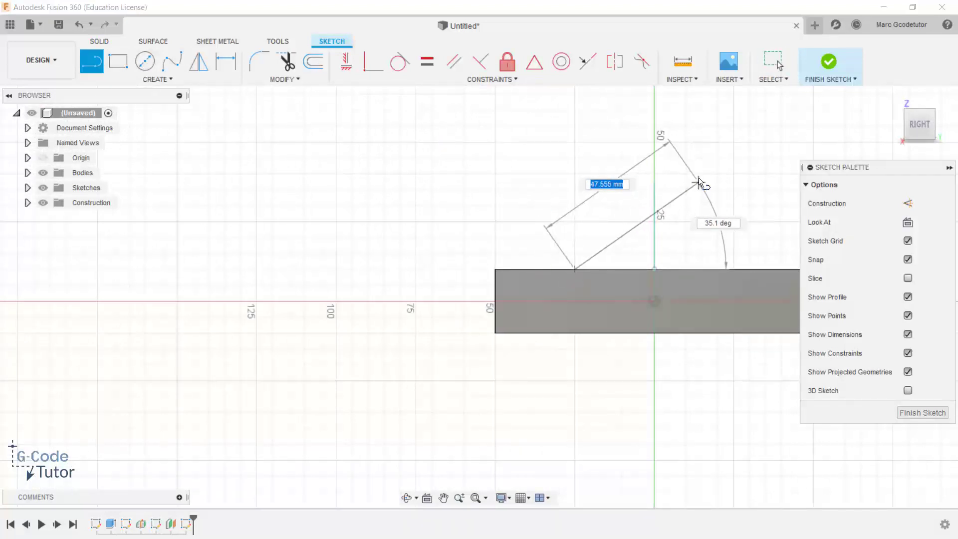
left_click(702, 269)
left_click(838, 62)
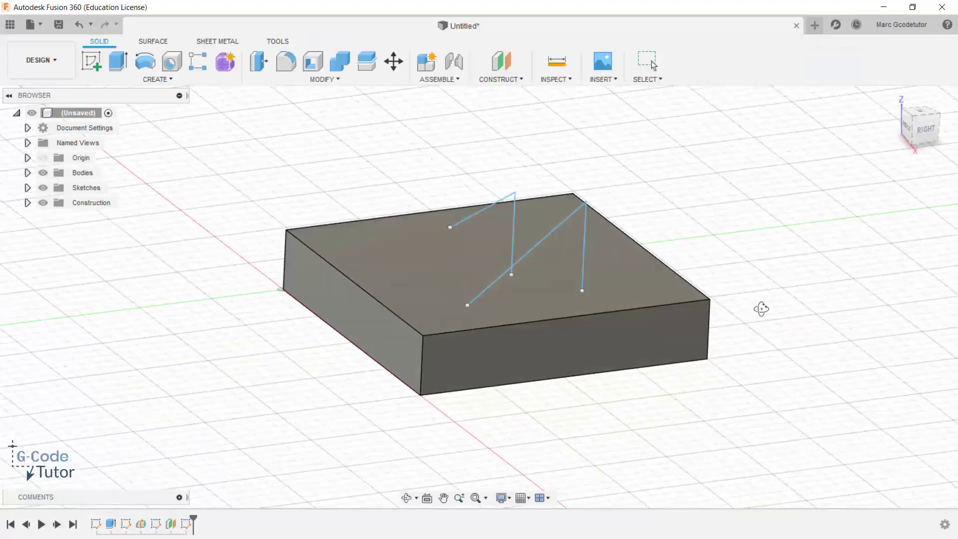
mouse_move(759, 306)
middle_mouse_down("shift")
mouse_move(808, 294)
mouse_move(725, 303)
mouse_move(592, 293)
mouse_move(600, 317)
mouse_move(700, 324)
middle_mouse_up("shift")
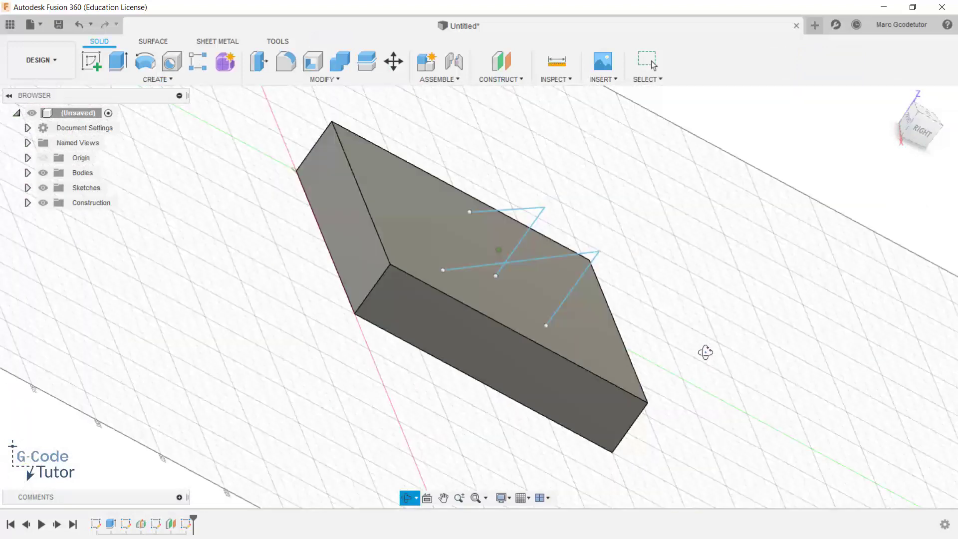
mouse_move(705, 352)
left_mouse_down()
mouse_move(674, 364)
mouse_move(756, 367)
mouse_move(684, 359)
mouse_move(607, 305)
mouse_move(808, 316)
mouse_move(716, 314)
mouse_move(489, 168)
left_mouse_up()
key("Escape")
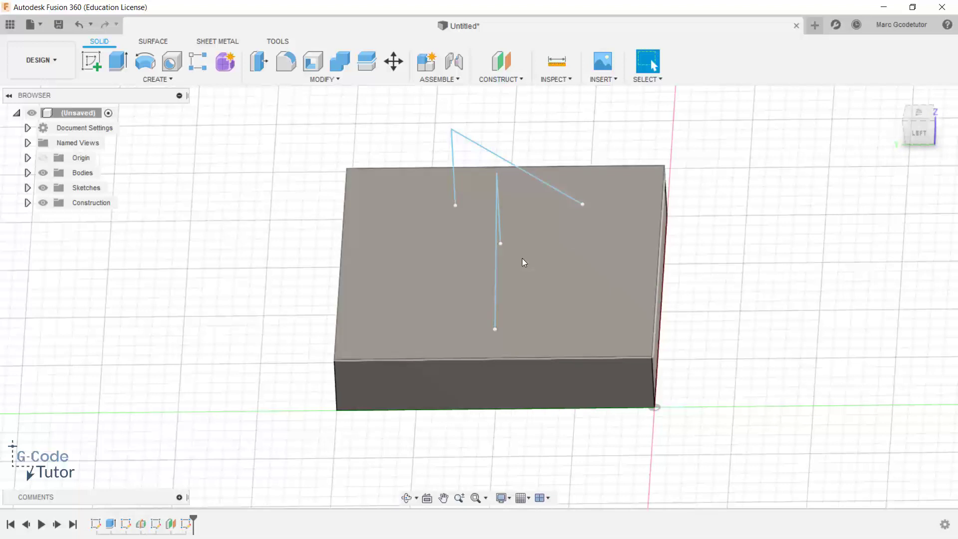
left_click(495, 270)
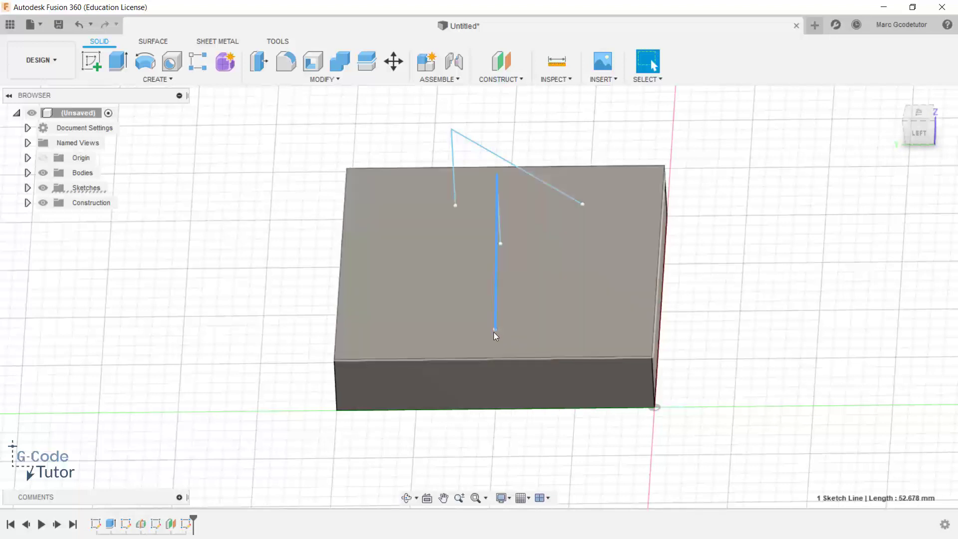
middle_click_drag(447, 313, 549, 310, "shift")
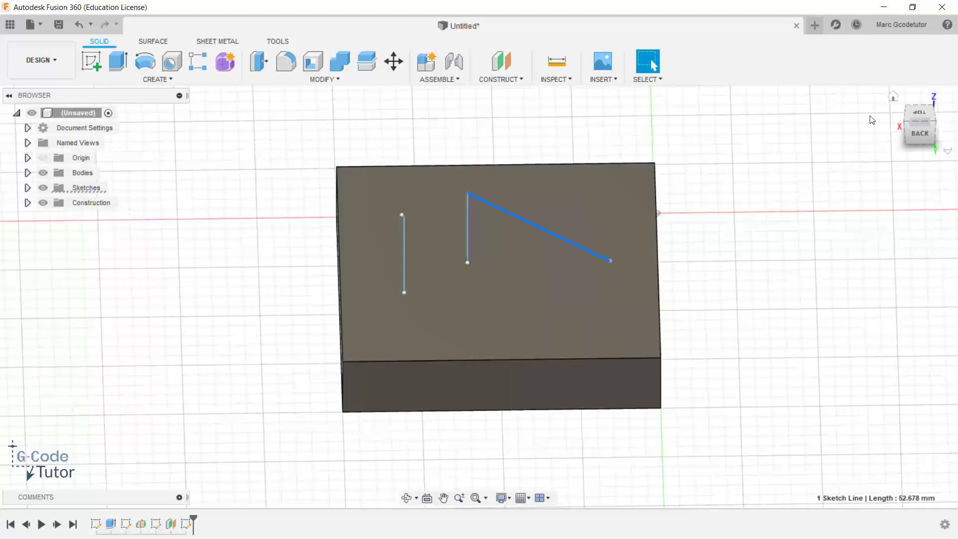
Draw a horizontal base line from the vertical line's foot to the angled line's end, then finish
left_click(91, 61)
left_click(499, 384)
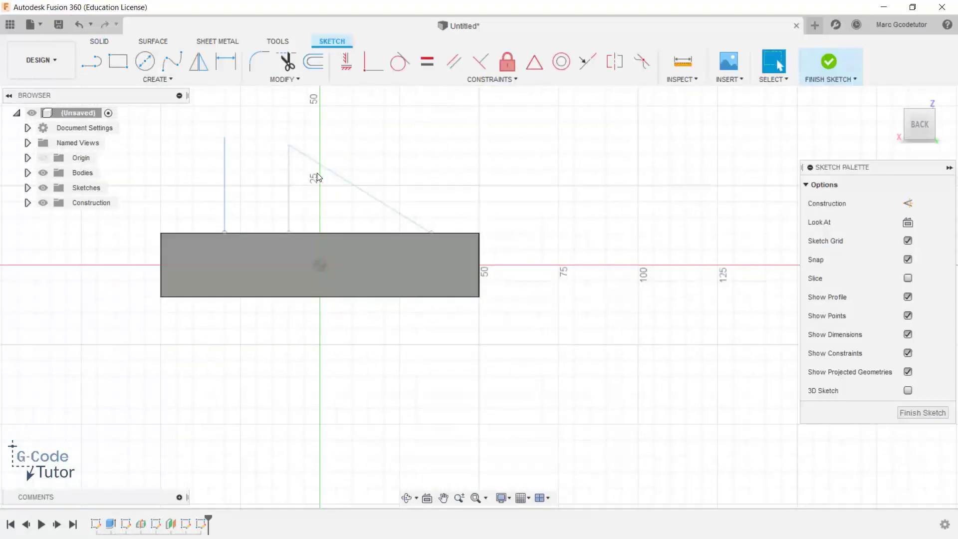
key("l")
left_click(288, 233)
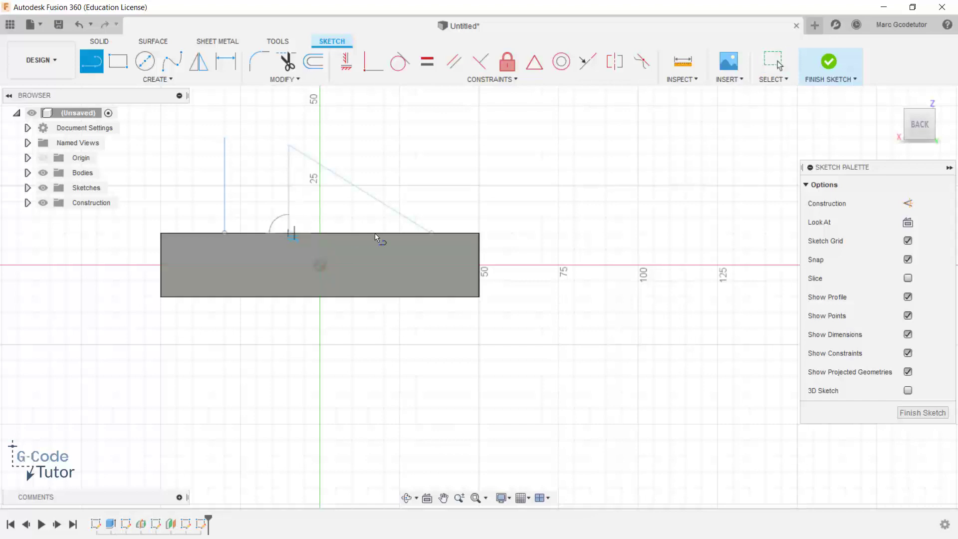
left_click(430, 233)
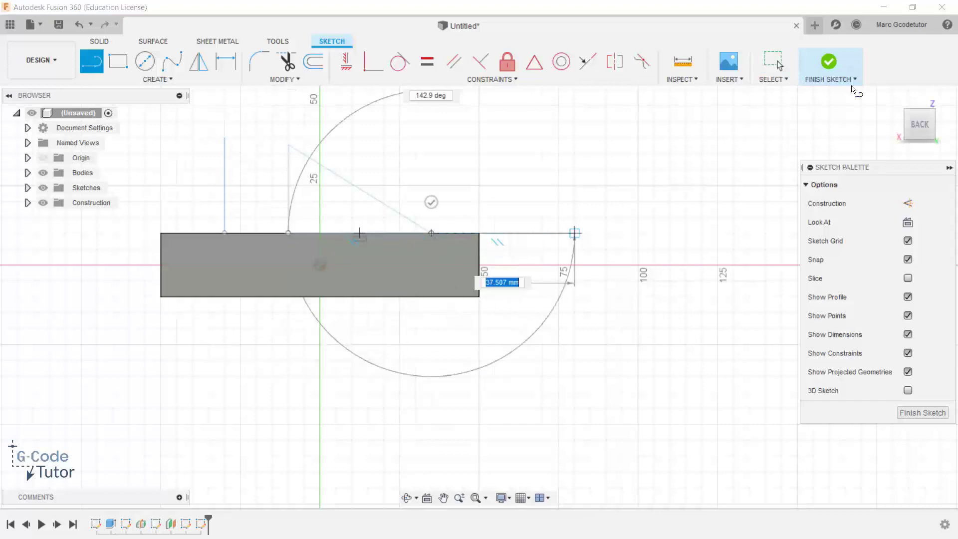
left_click(828, 64)
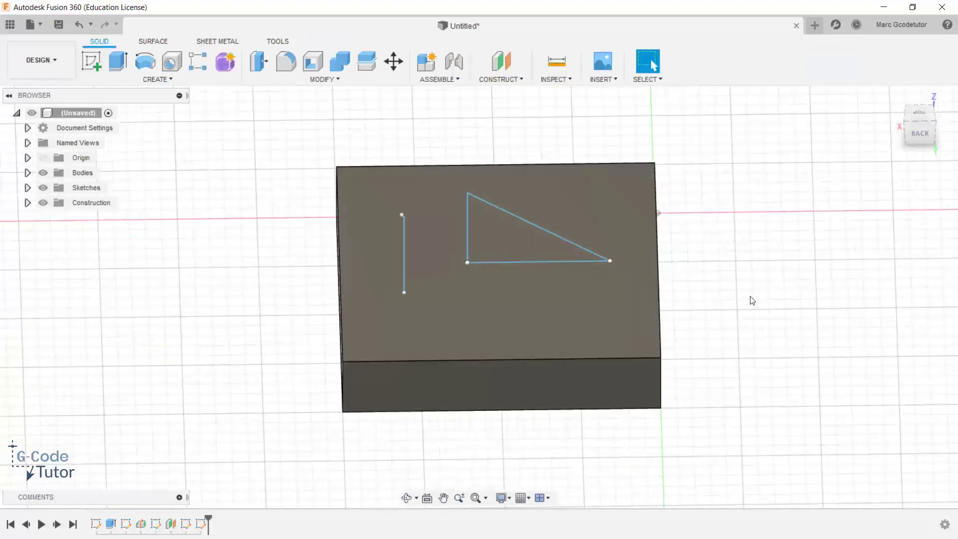
mouse_move(749, 298)
middle_mouse_down("shift")
mouse_move(648, 296)
mouse_move(639, 276)
mouse_move(543, 274)
mouse_move(671, 303)
mouse_move(574, 280)
middle_mouse_up("shift")
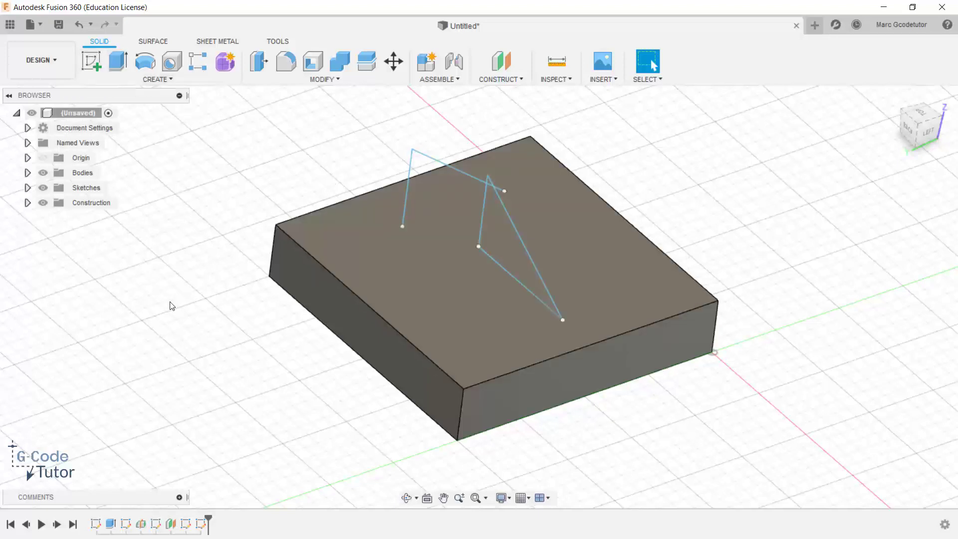
middle_click_drag(213, 302, 413, 331, "shift")
middle_click_drag(327, 332, 384, 237, "shift")
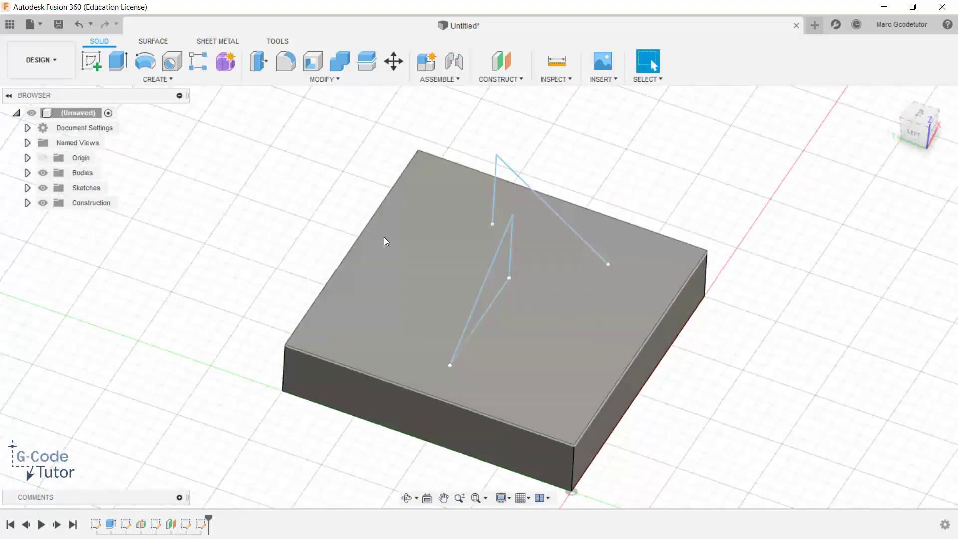
left_click(500, 79)
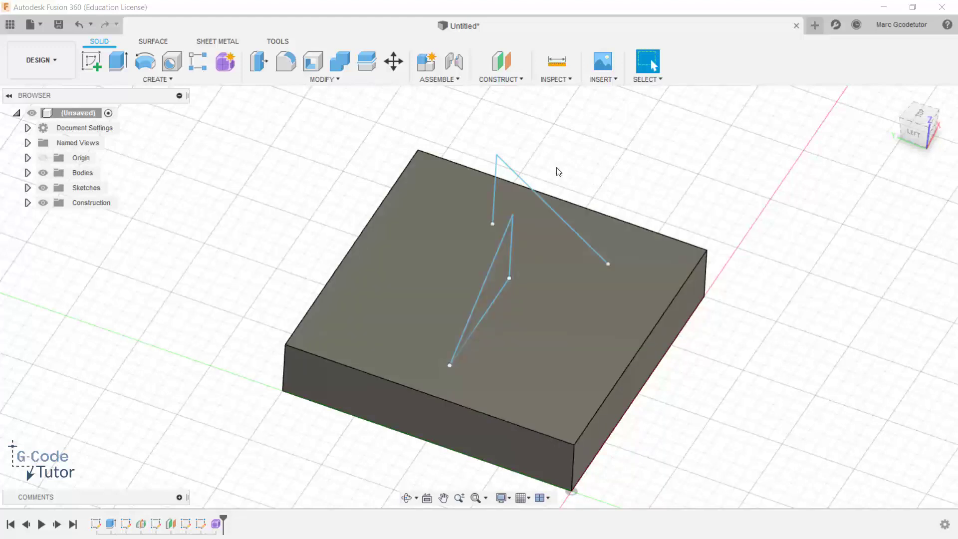
Hide Sketch2 through Sketch5 in the Browser and collapse the Sketches folder
left_click(28, 188)
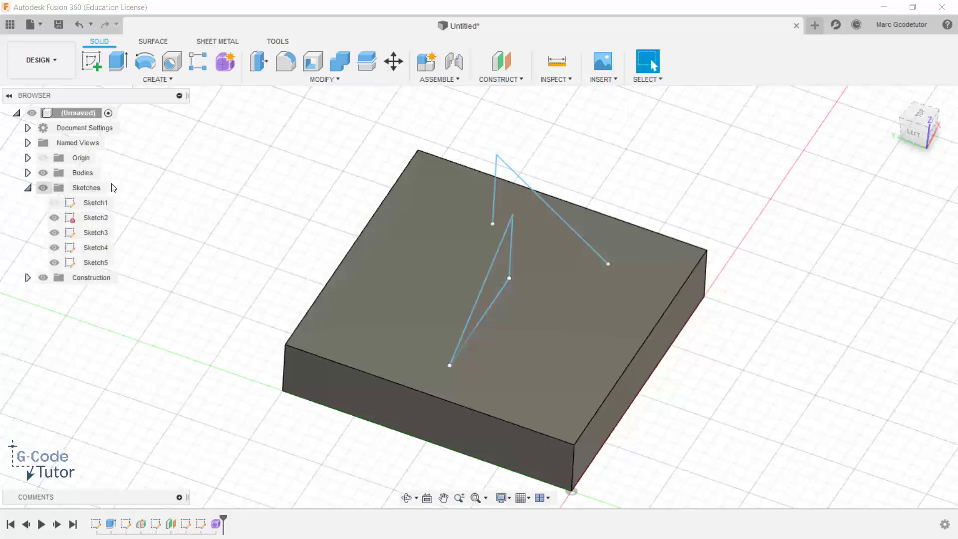
left_click(54, 218)
left_click(54, 232)
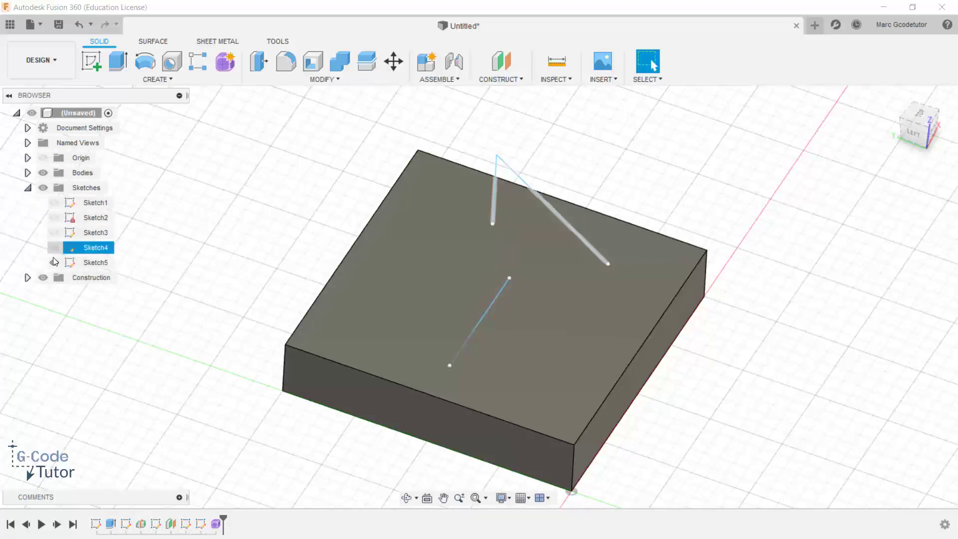
left_click(54, 247)
left_click(54, 263)
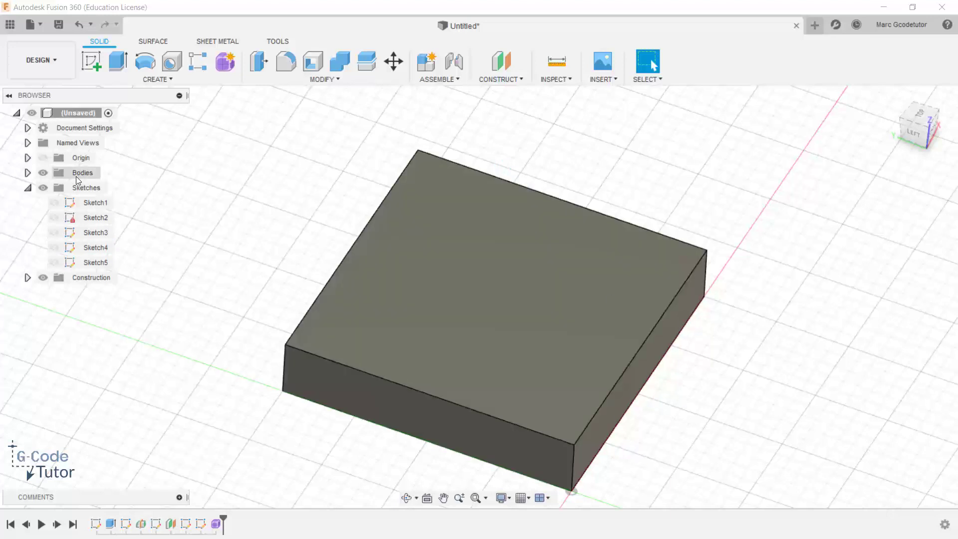
left_click(28, 188)
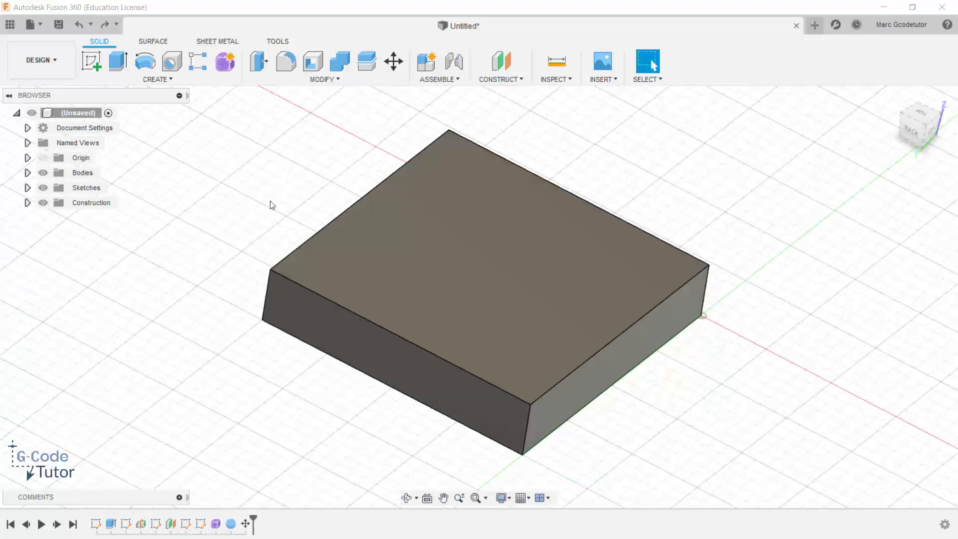
Place a 50 mm diameter sphere centred on the block's top face
left_click(159, 81)
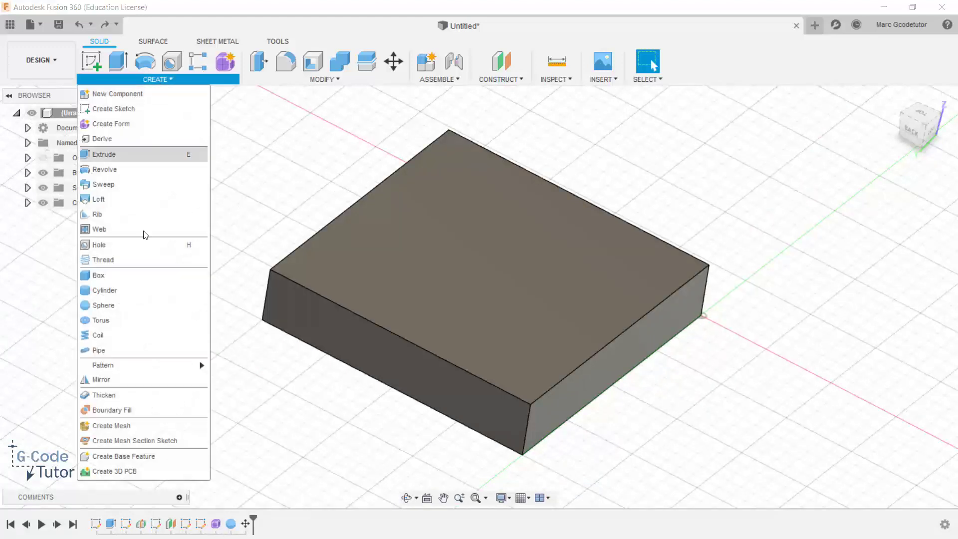
left_click(119, 305)
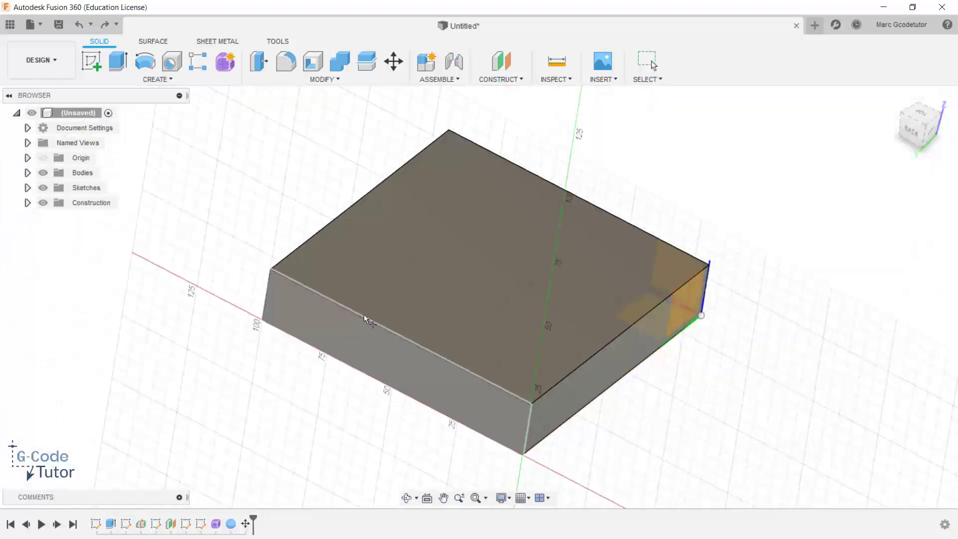
scroll(450, 271, "up", 5)
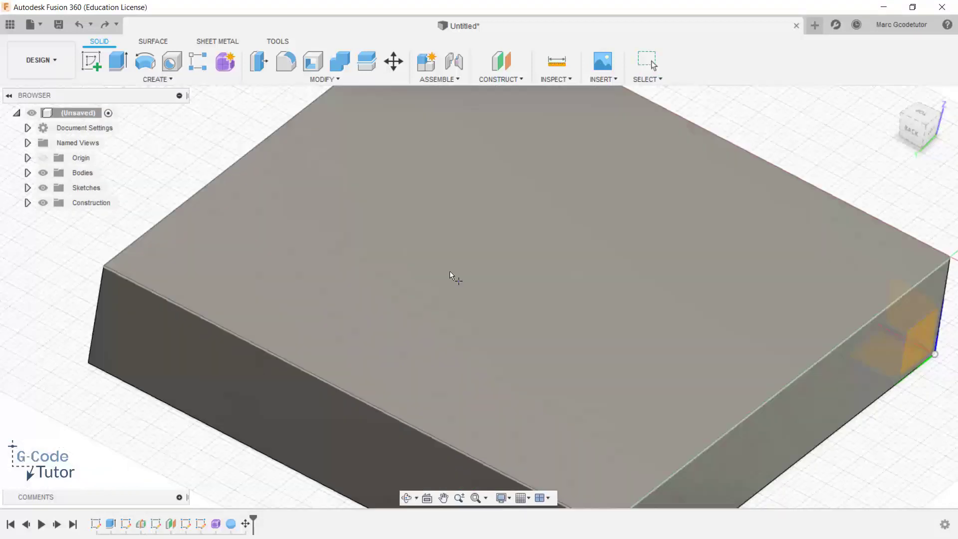
left_click(556, 277)
left_click(575, 285)
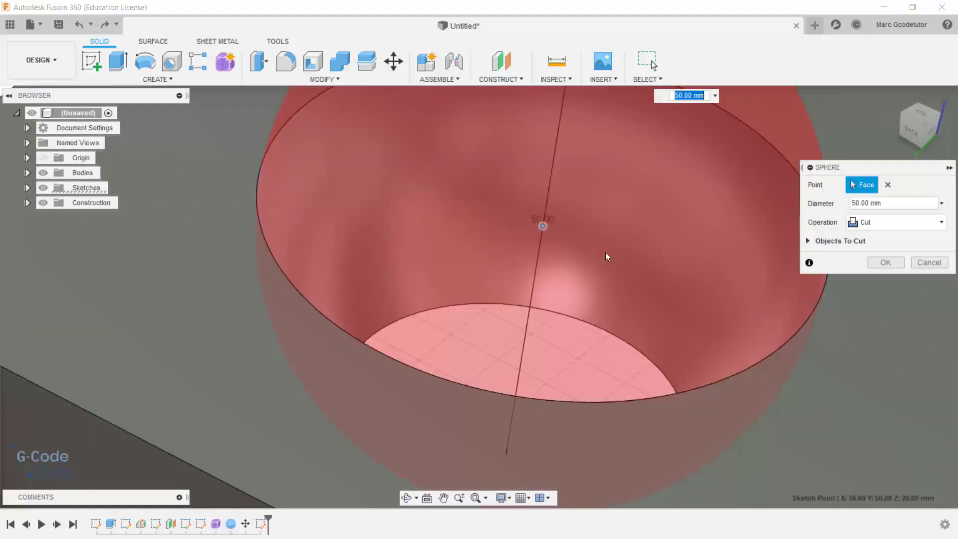
scroll(606, 252, "down", 7)
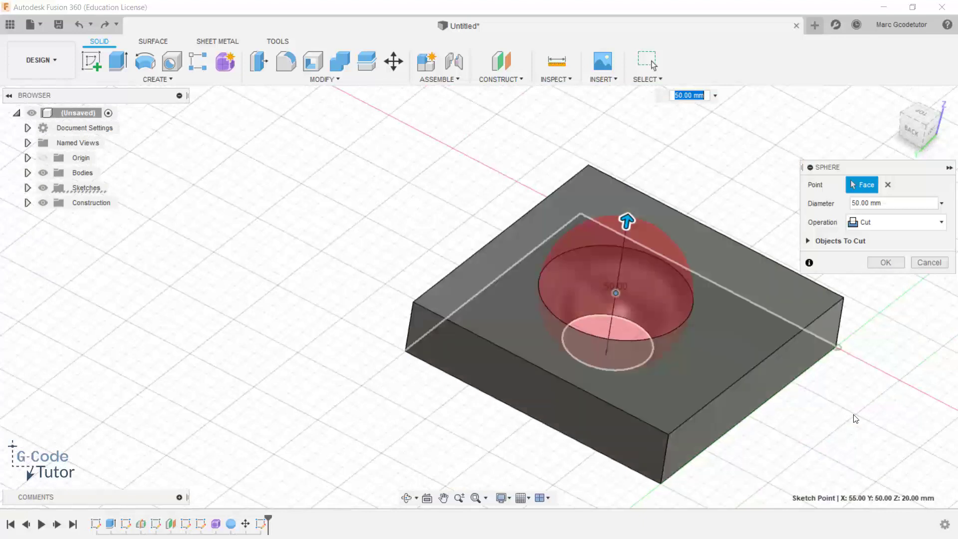
Try the sphere as Join, then switch its operation to Cut to pocket the block
left_click(892, 222)
left_click(892, 238)
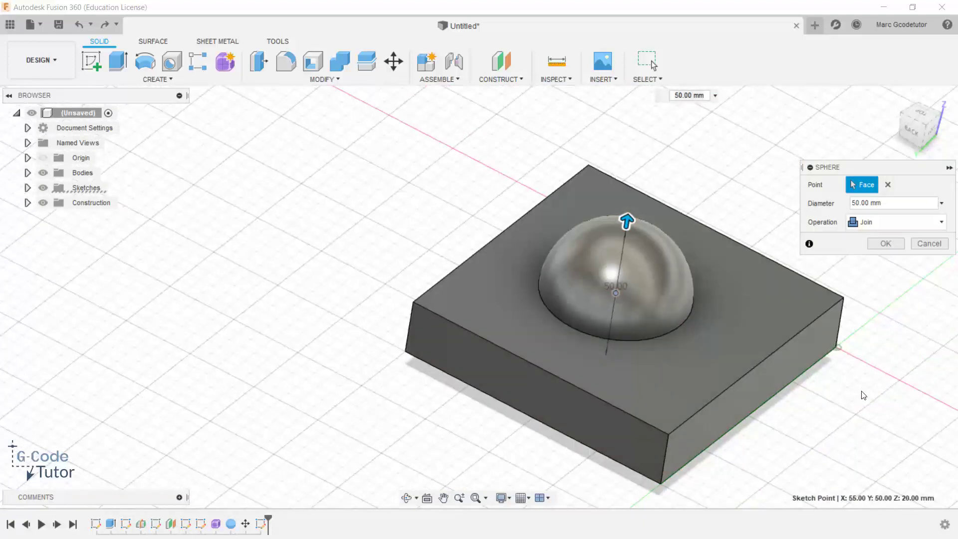
middle_click_drag(863, 393, 887, 375, "shift")
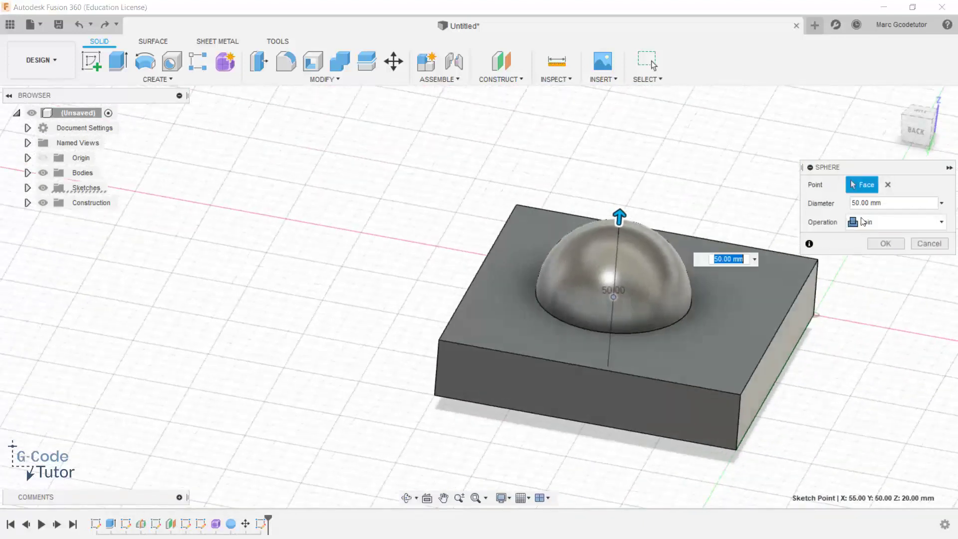
middle_click_drag(860, 342, 826, 379, "shift")
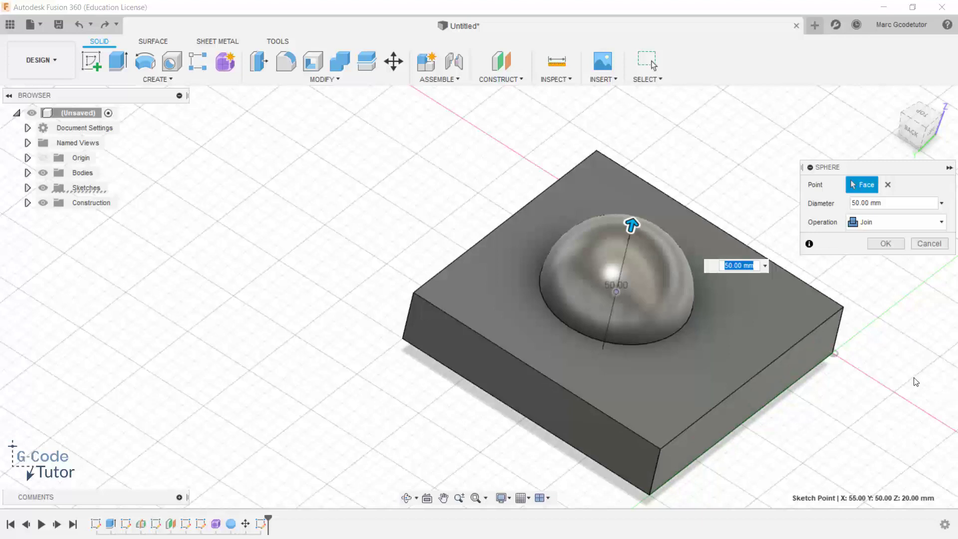
left_click(894, 98)
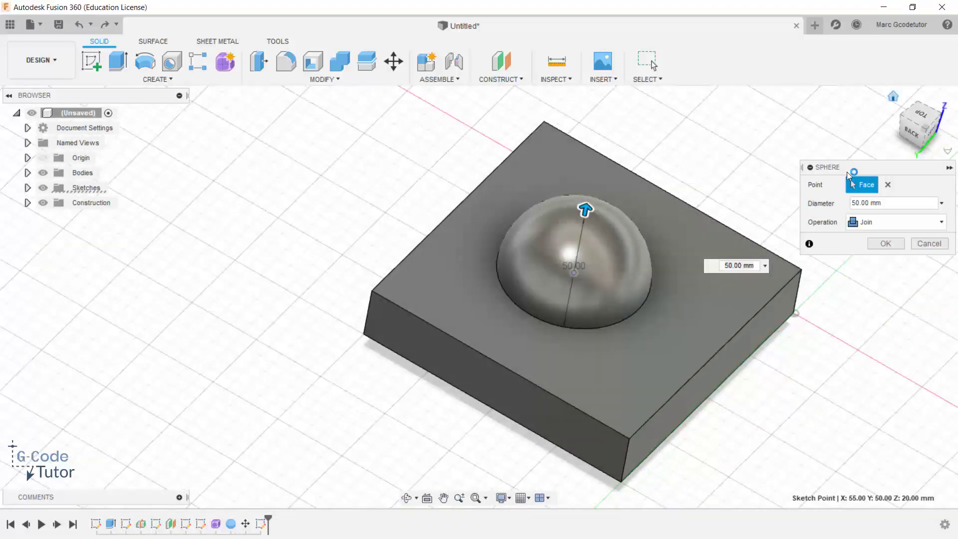
left_click(889, 222)
left_click(891, 255)
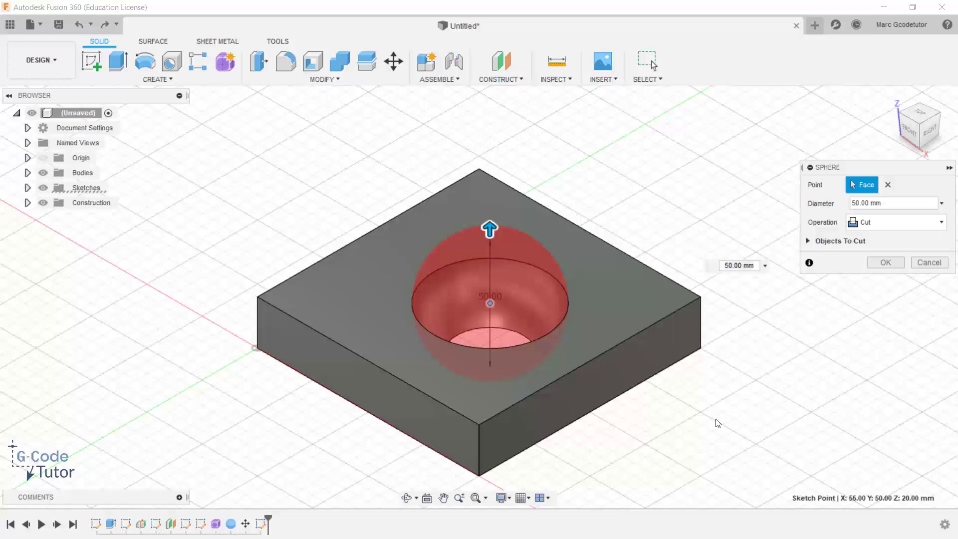
left_click(887, 263)
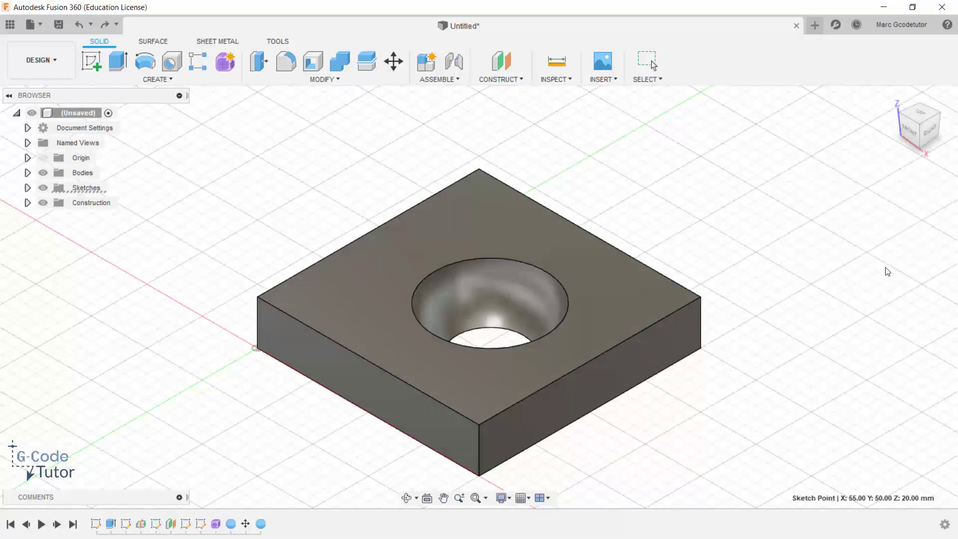
middle_click_drag(774, 374, 585, 342, "shift")
scroll(488, 298, "up", 4)
middle_click_drag(488, 298, 786, 392, "shift")
scroll(788, 392, "down", 3)
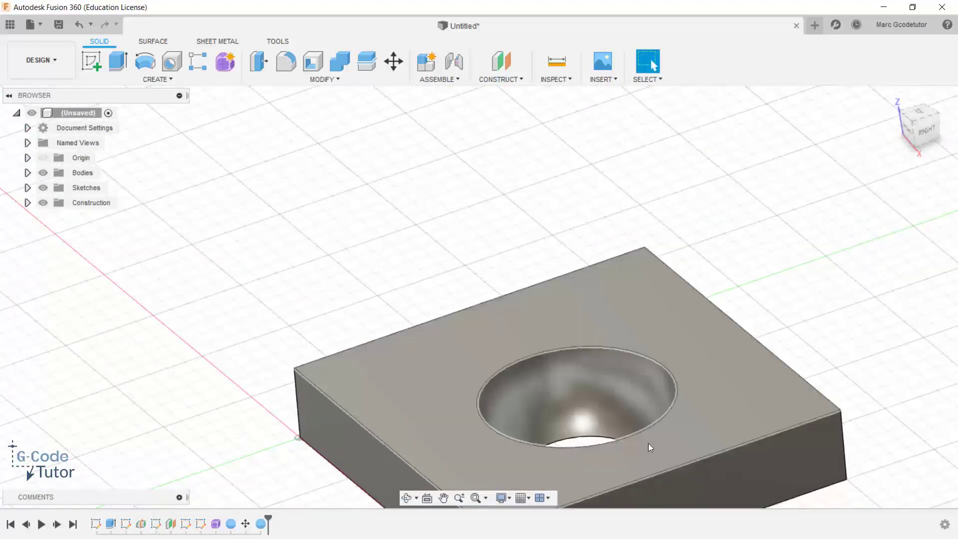
middle_click_drag(879, 305, 689, 126, "shift")
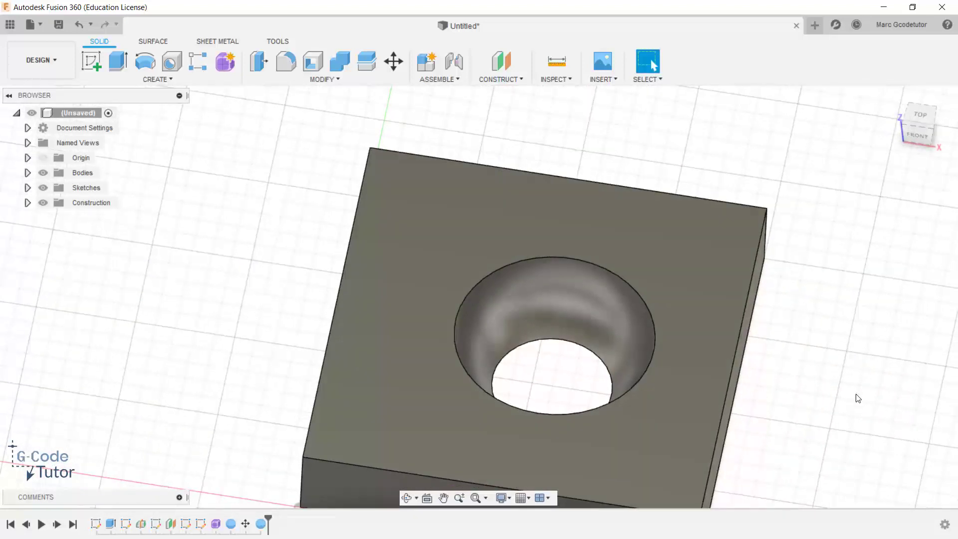
middle_click_drag(855, 395, 809, 375)
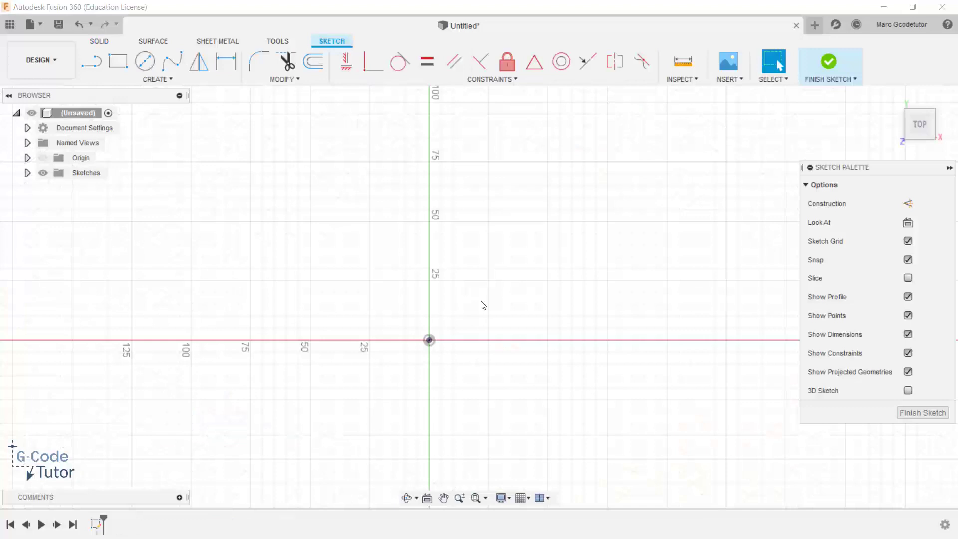
Activate the Line tool with L in the empty top-plane sketch
key("l")
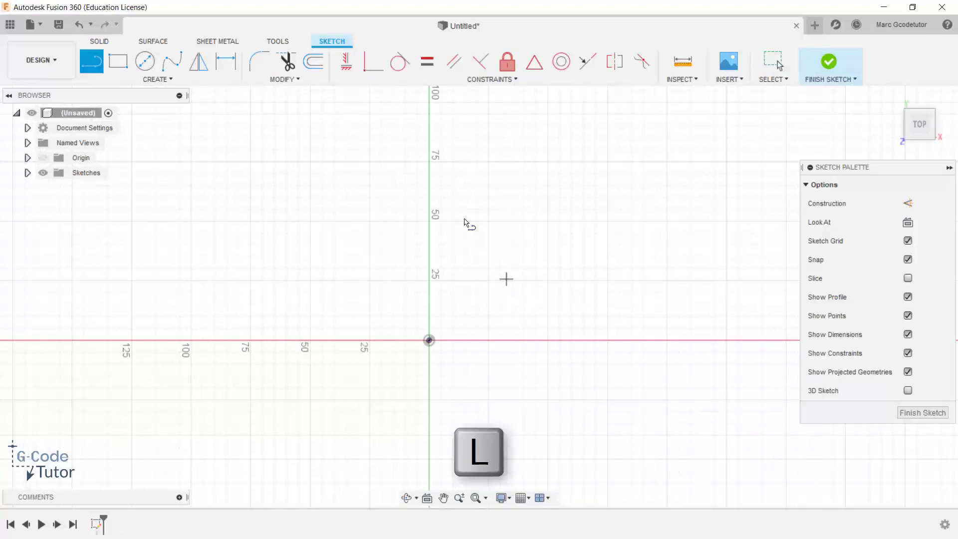
Draw three connected line segments starting at the origin, going right, up, then up-left
left_click(429, 340)
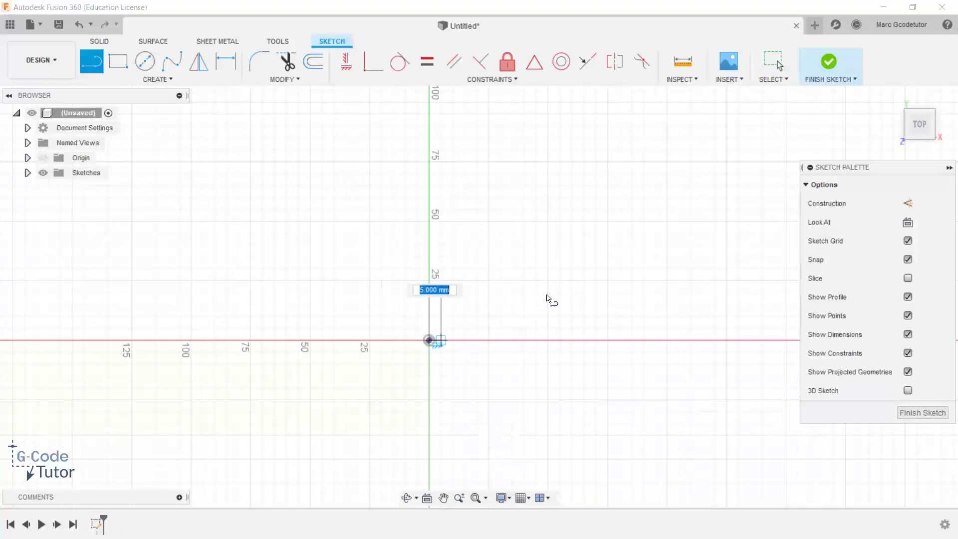
left_click(572, 305)
left_click(572, 210)
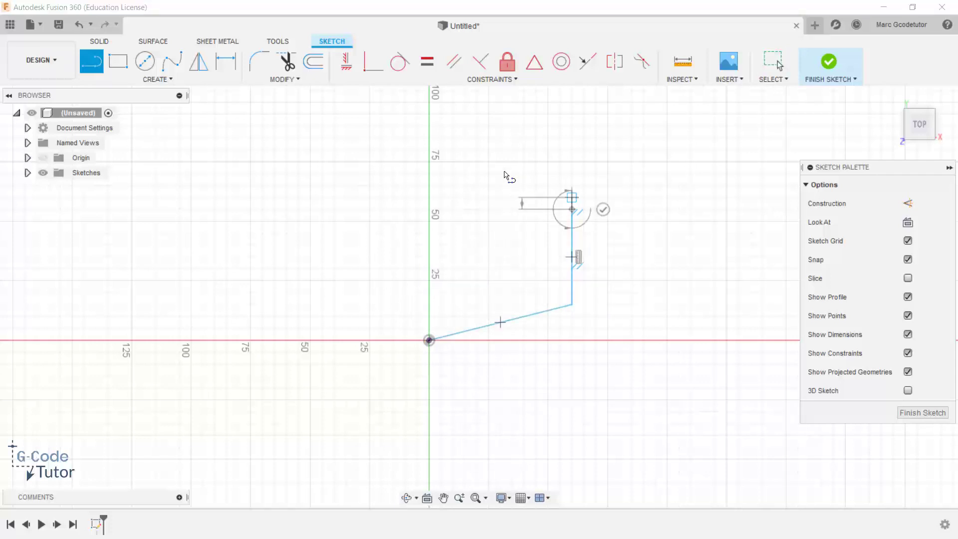
left_click(500, 173)
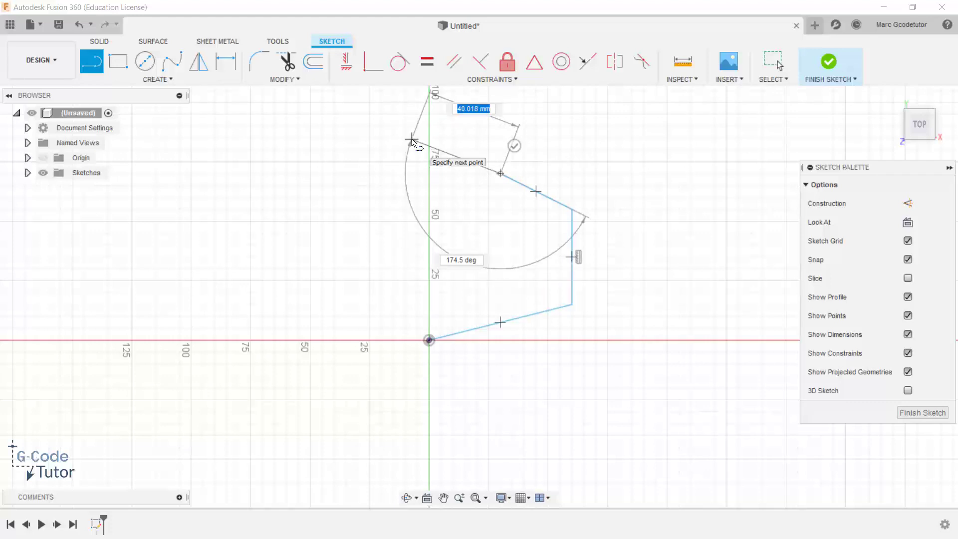
Add a final segment 30 mm long at 150° to finish the chain
type("30")
key("Tab")
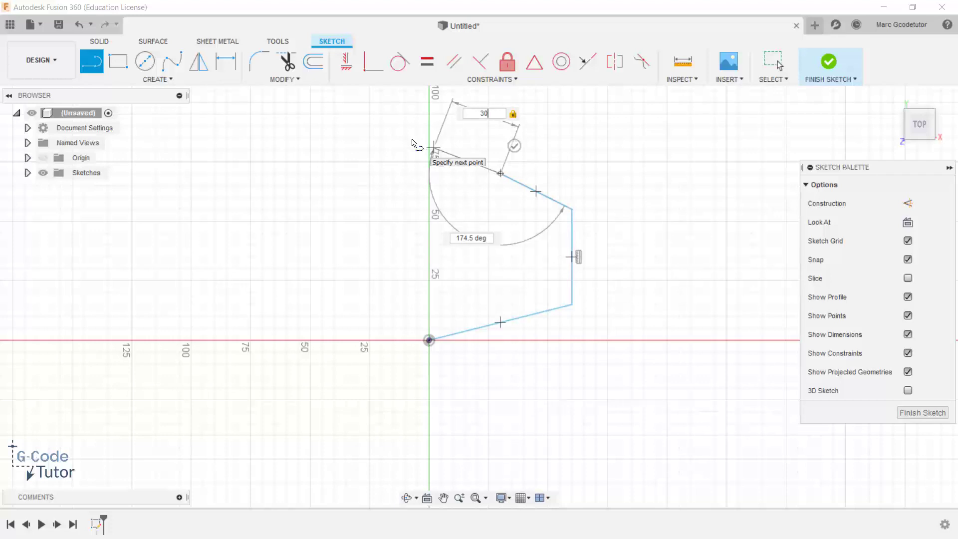
key("Tab")
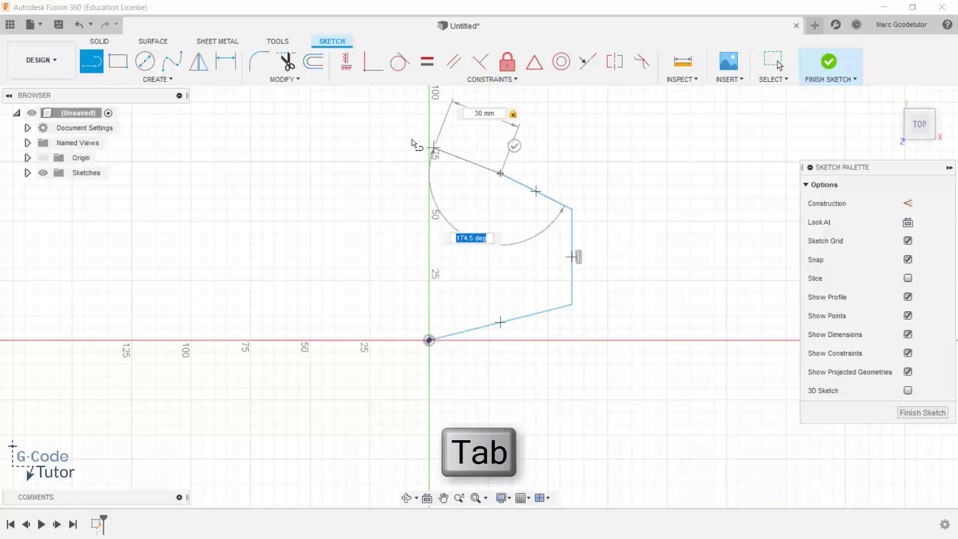
type("150")
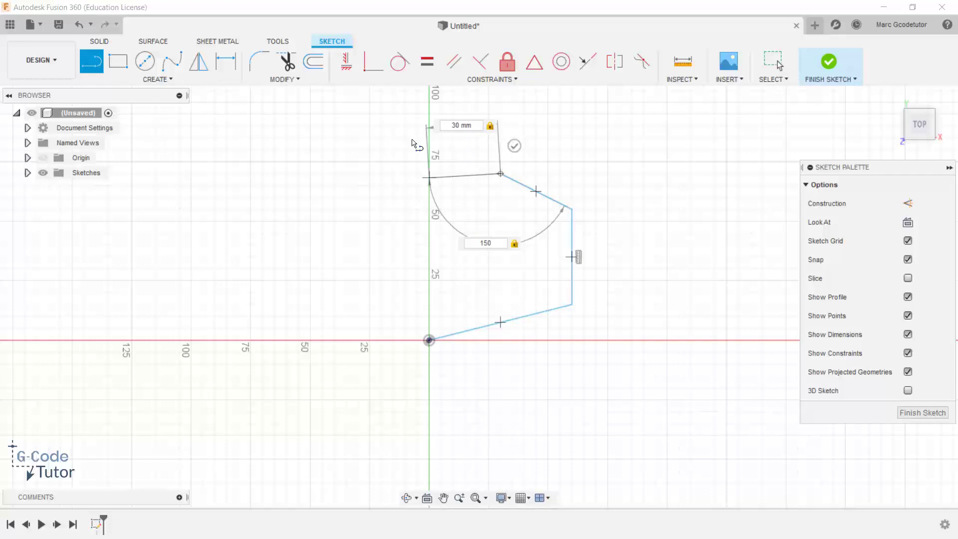
key("Return")
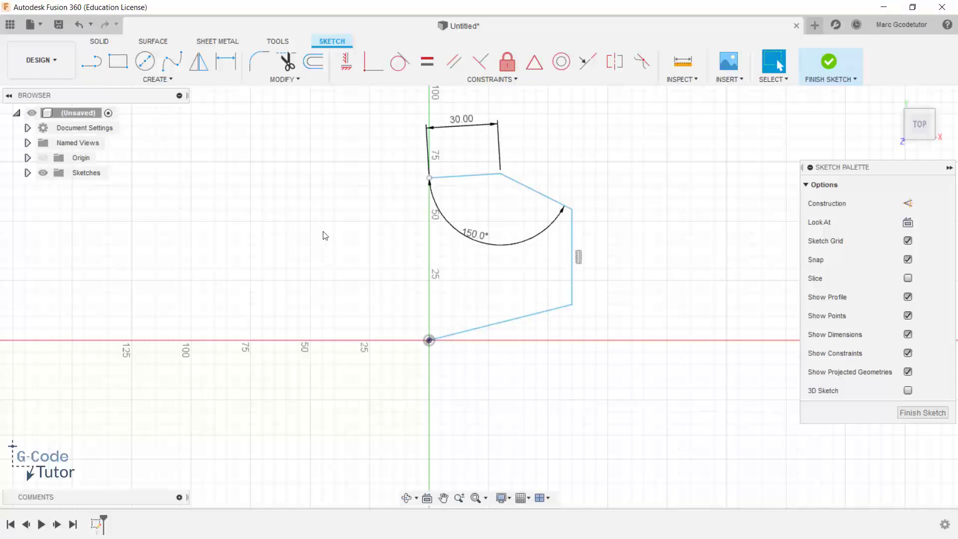
Start a second line chain left of the origin and fix its first two segments
key("l")
left_click(322, 281)
key("Tab")
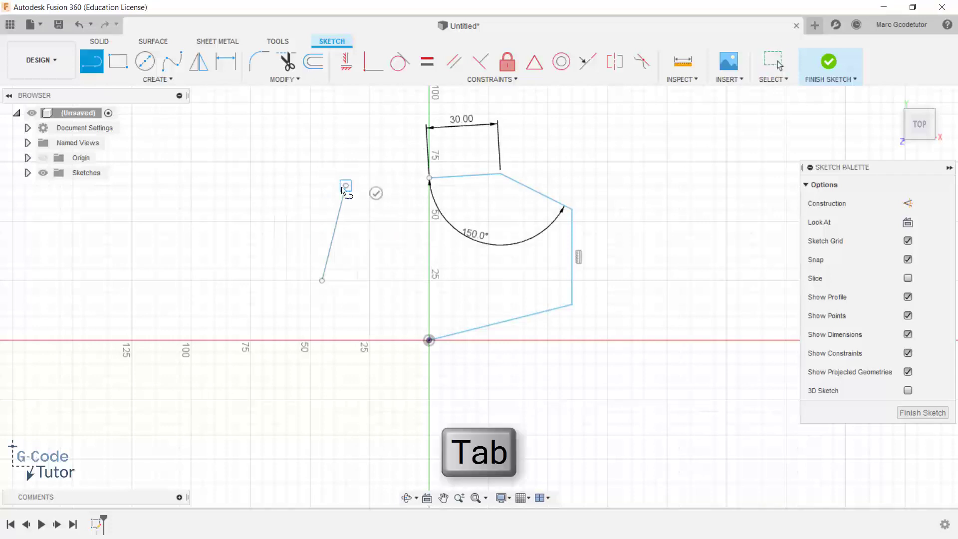
left_click(346, 185)
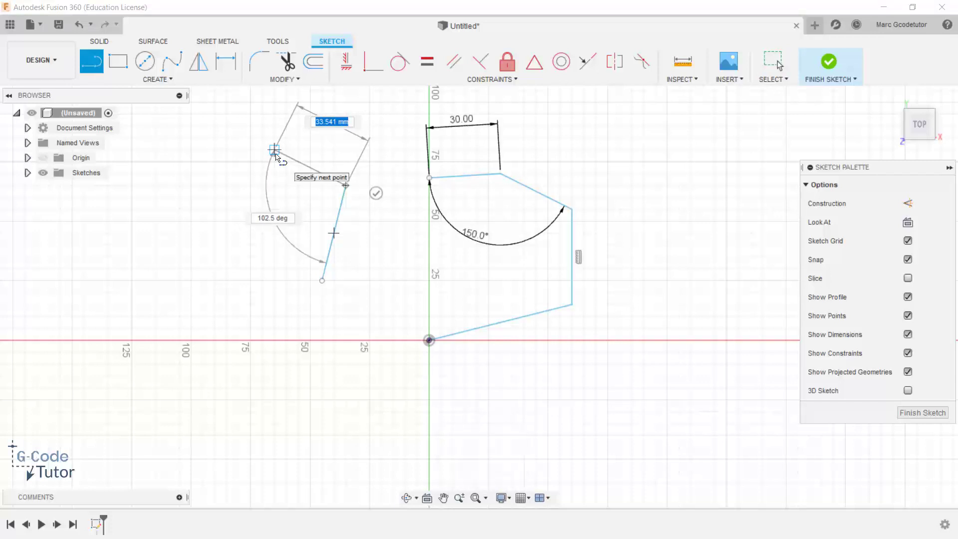
key("Tab")
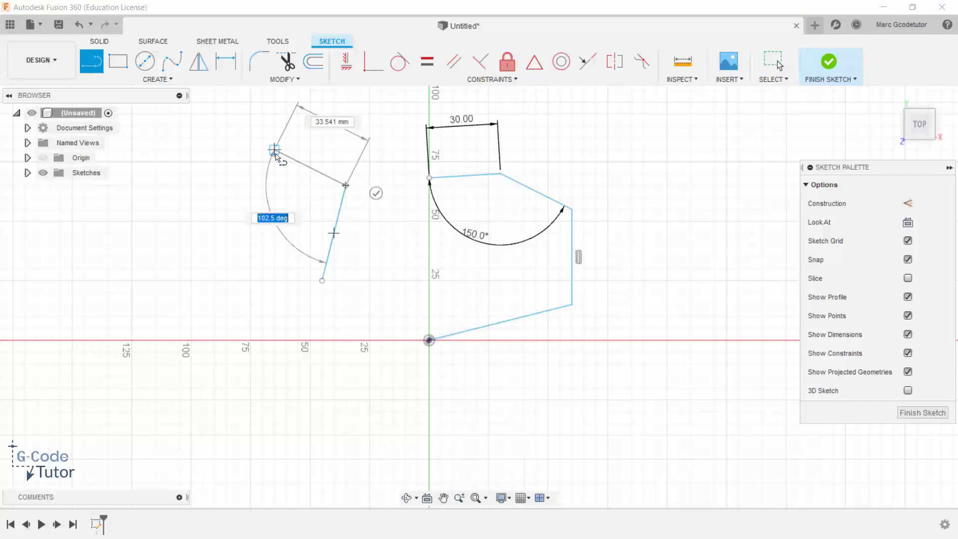
key("Tab")
key("Tab")
left_click(285, 150)
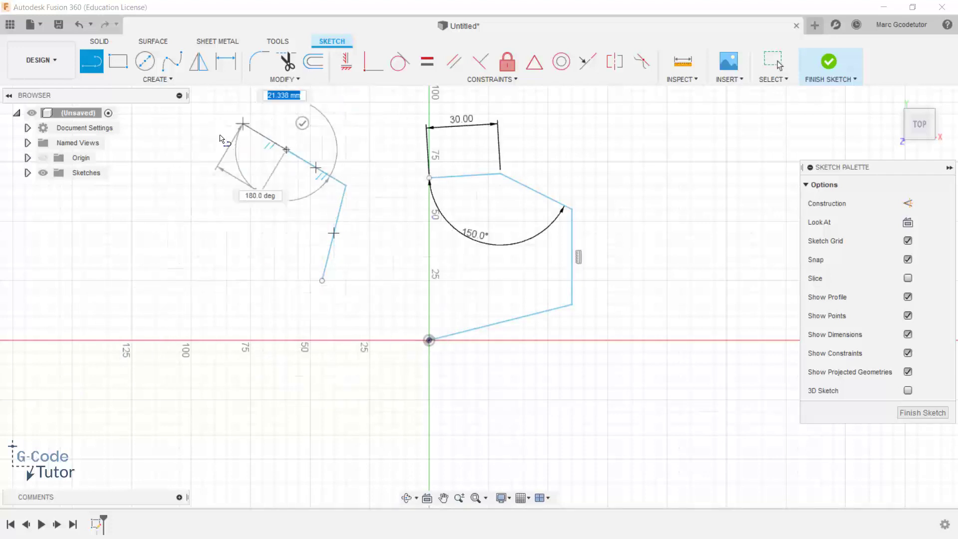
Finish the left chain's third segment, then draw one short standalone diagonal line below it
left_click(245, 173)
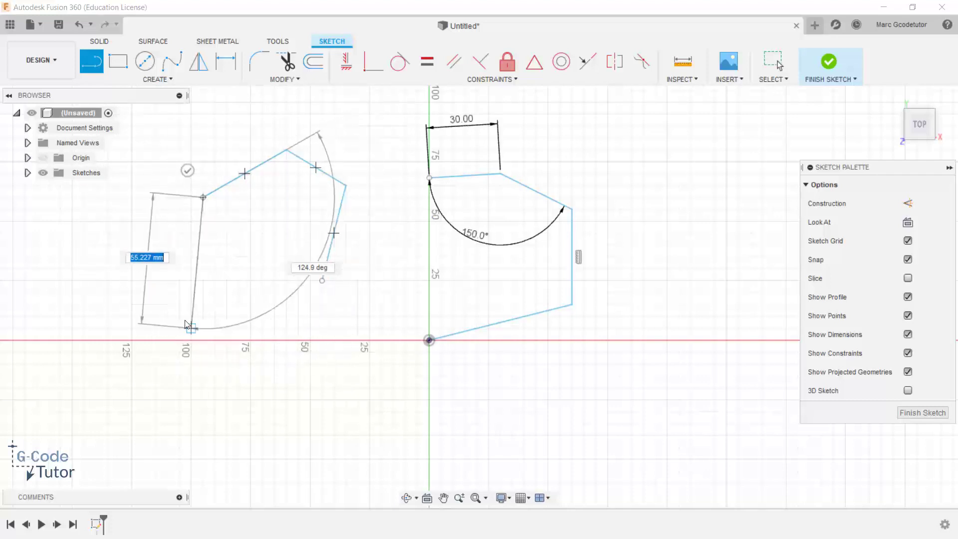
key("Escape")
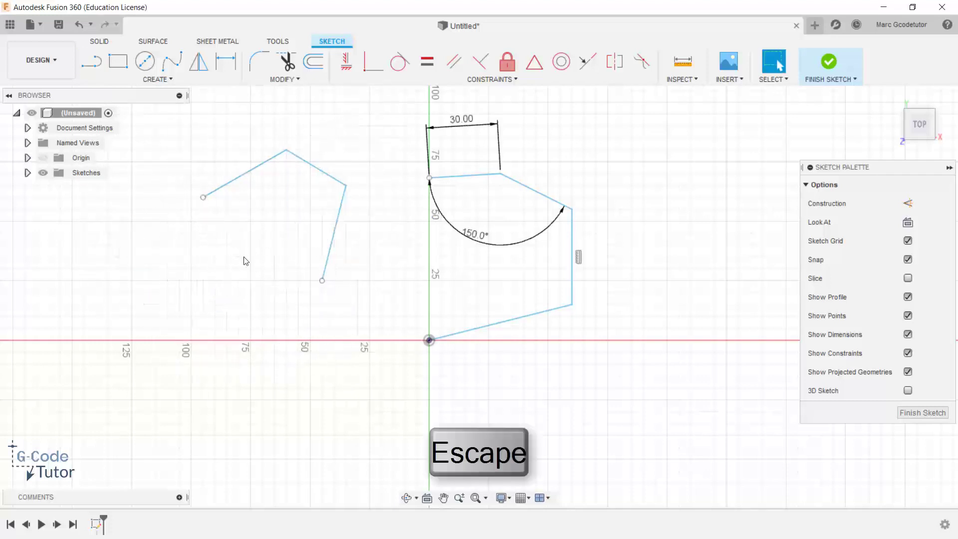
left_click(187, 310)
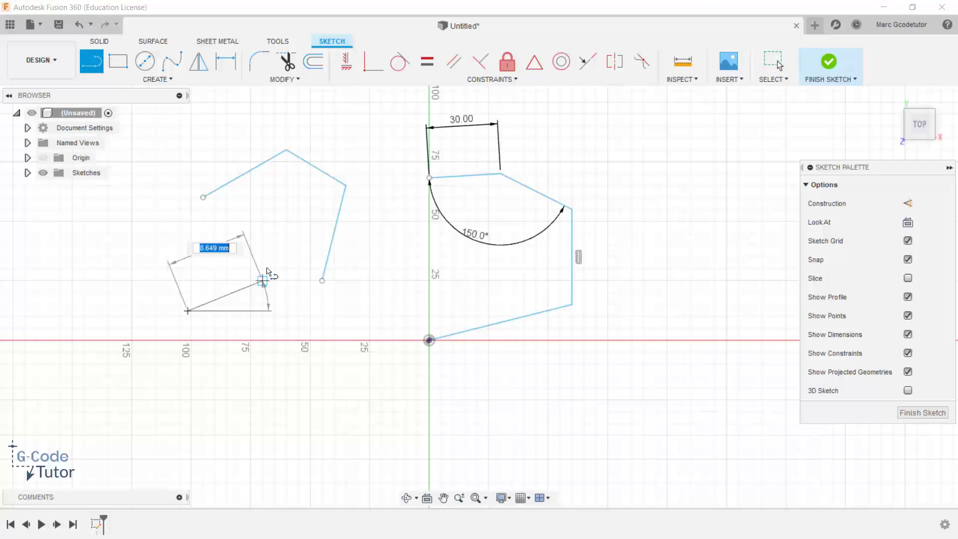
left_click(250, 257)
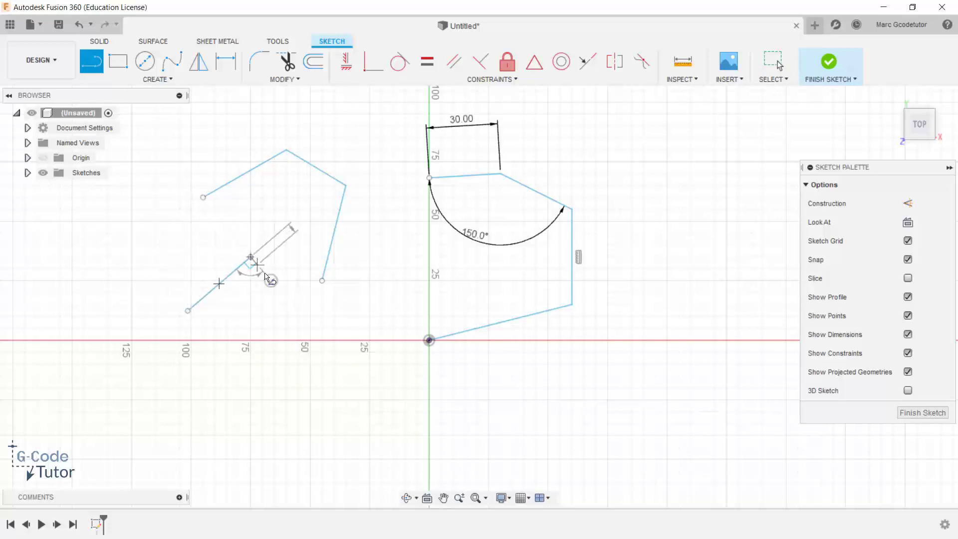
key("Escape")
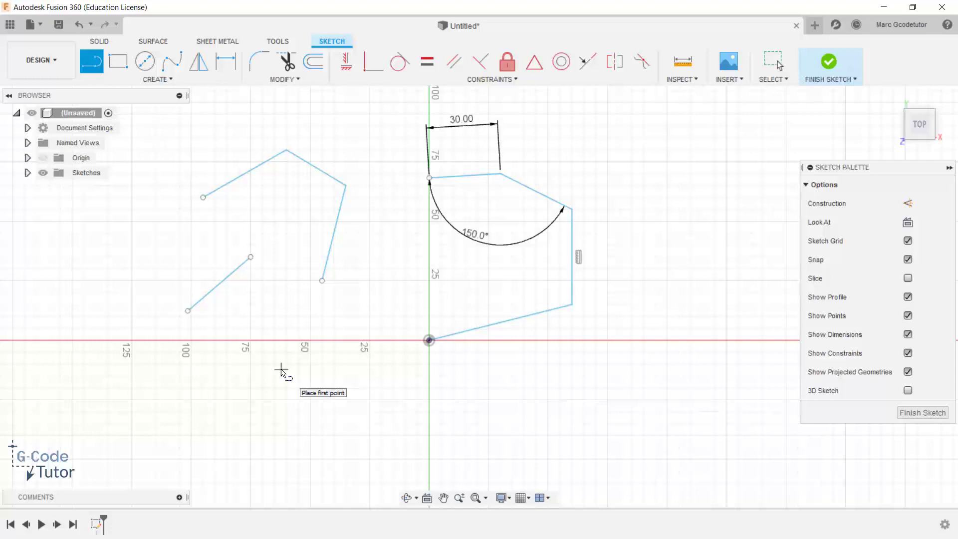
key("Escape")
scroll(473, 274, "down", 1)
key("l")
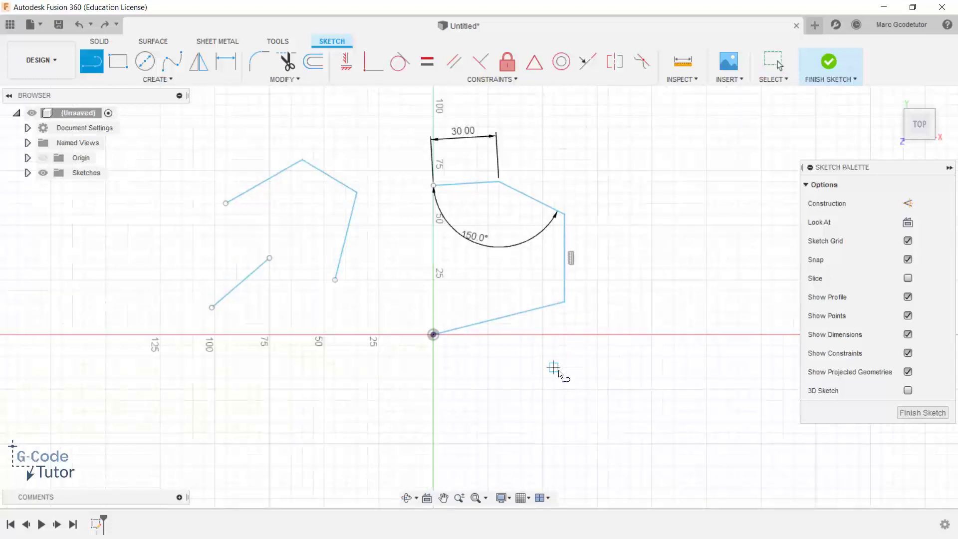
left_click(558, 375)
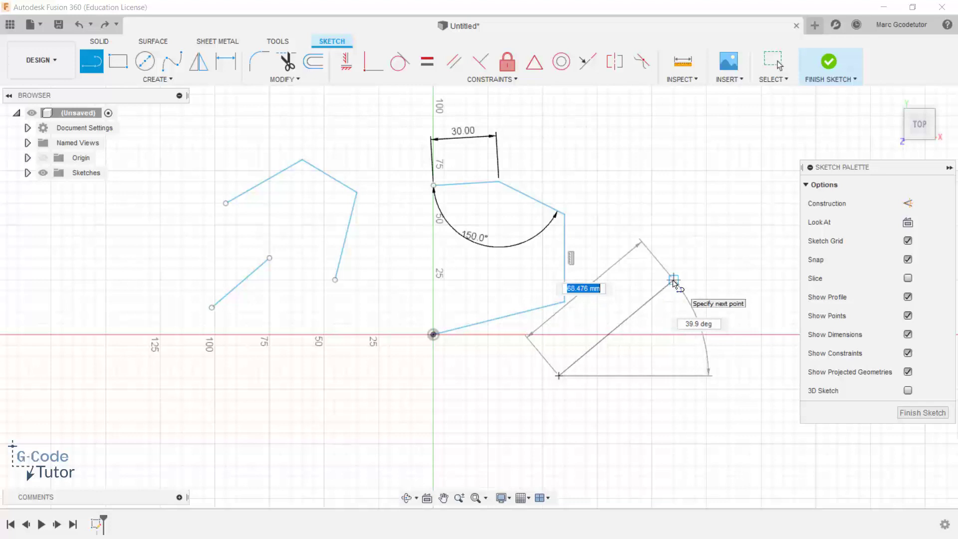
left_click(674, 280)
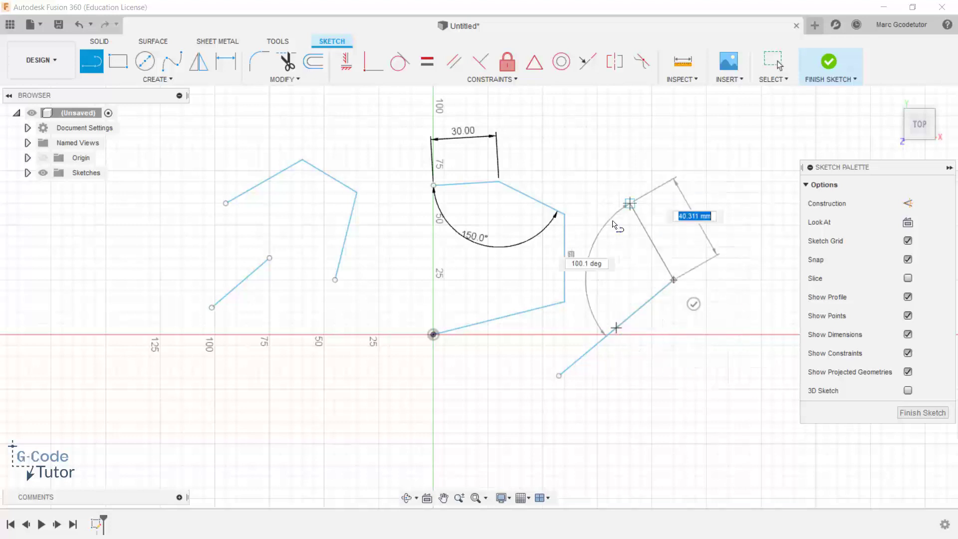
double_click(641, 214)
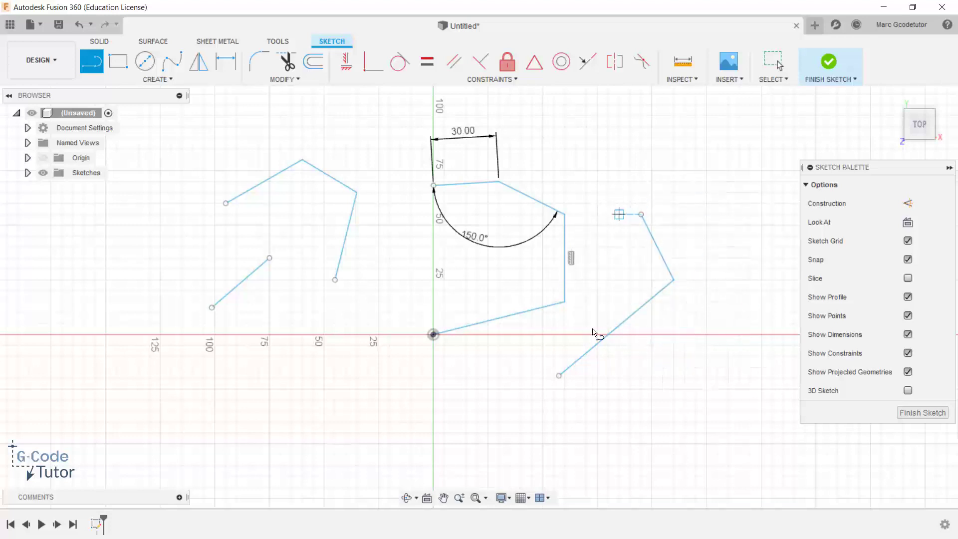
left_click(657, 391)
left_click(725, 328)
double_click(708, 250)
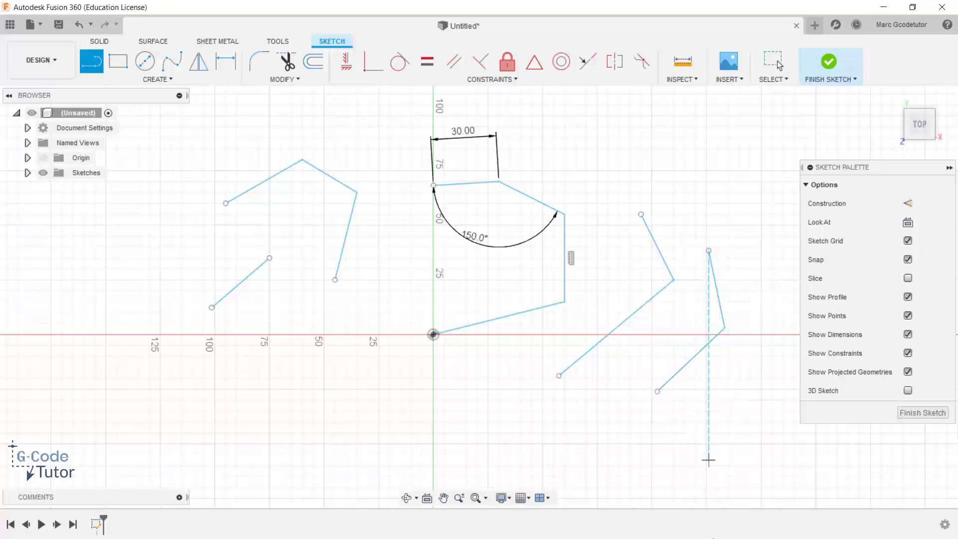
key("ctrl+z")
key("ctrl+z")
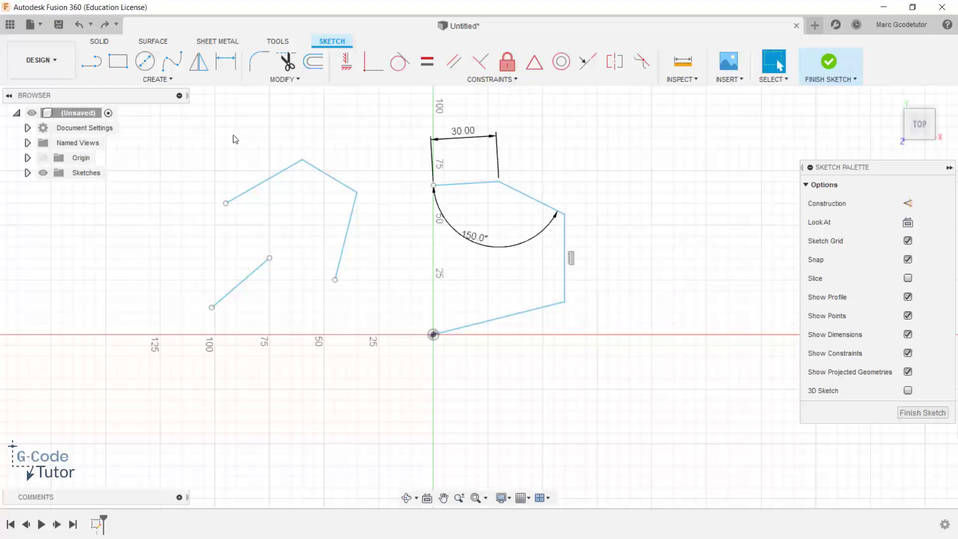
Window-select the upper-left chain's three segments, leaving the short diagonal line below unselected
mouse_move(195, 129)
left_mouse_down()
mouse_move(501, 303)
mouse_move(598, 389)
mouse_move(376, 252)
mouse_move(301, 193)
mouse_move(565, 247)
mouse_move(641, 393)
mouse_move(675, 429)
left_mouse_up()
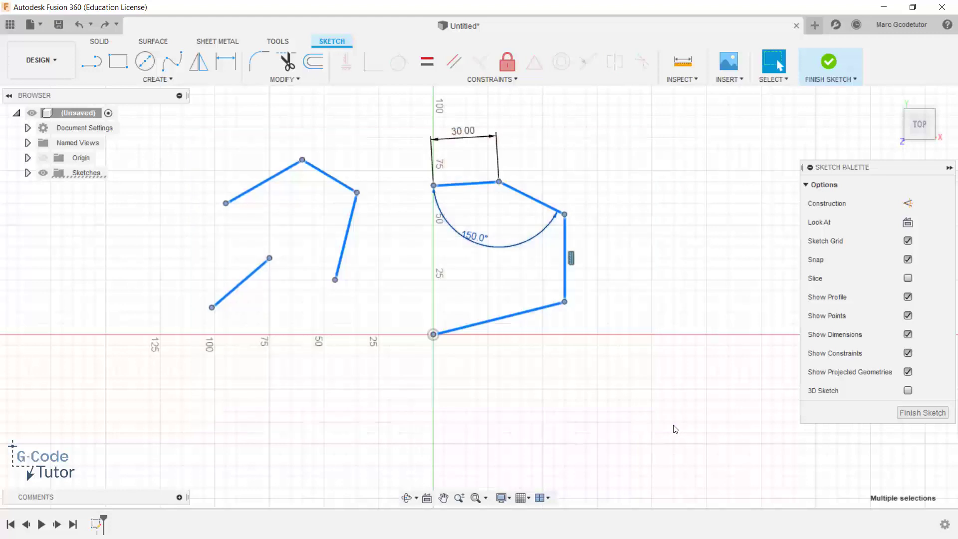
left_click(218, 149)
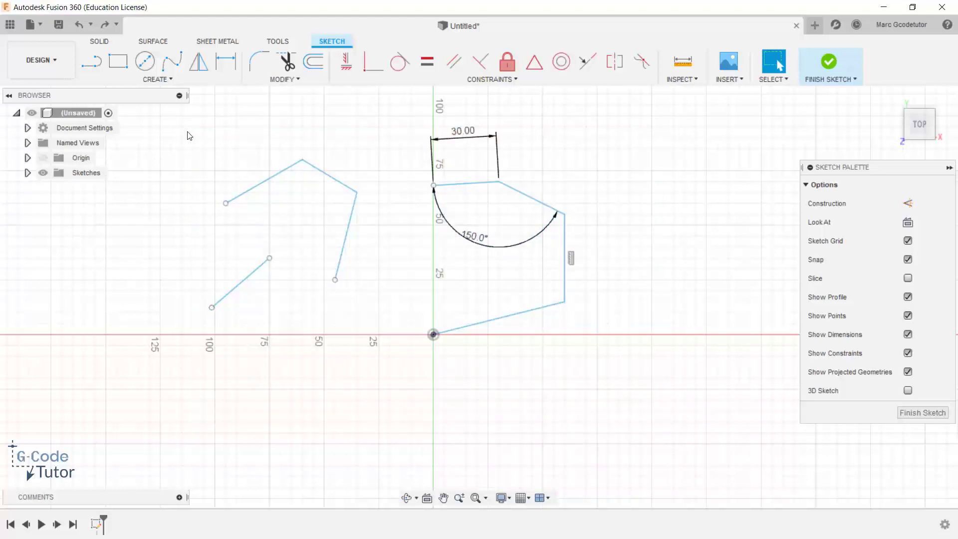
mouse_move(195, 128)
left_mouse_down()
mouse_move(493, 319)
mouse_move(440, 301)
mouse_move(364, 208)
mouse_move(375, 291)
left_mouse_up()
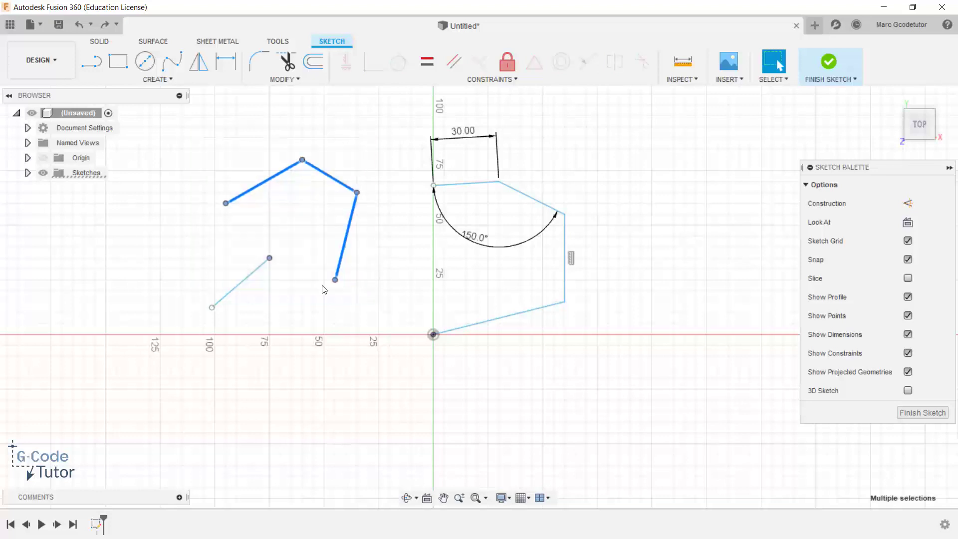
left_click_drag(368, 256, 377, 293)
left_click(222, 167)
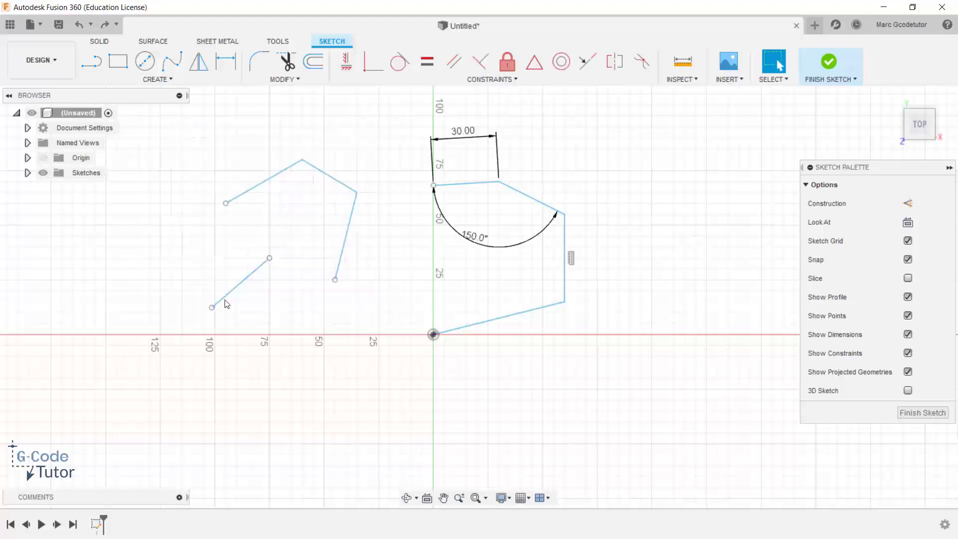
mouse_move(174, 121)
left_mouse_down()
mouse_move(380, 277)
mouse_move(381, 293)
left_mouse_up()
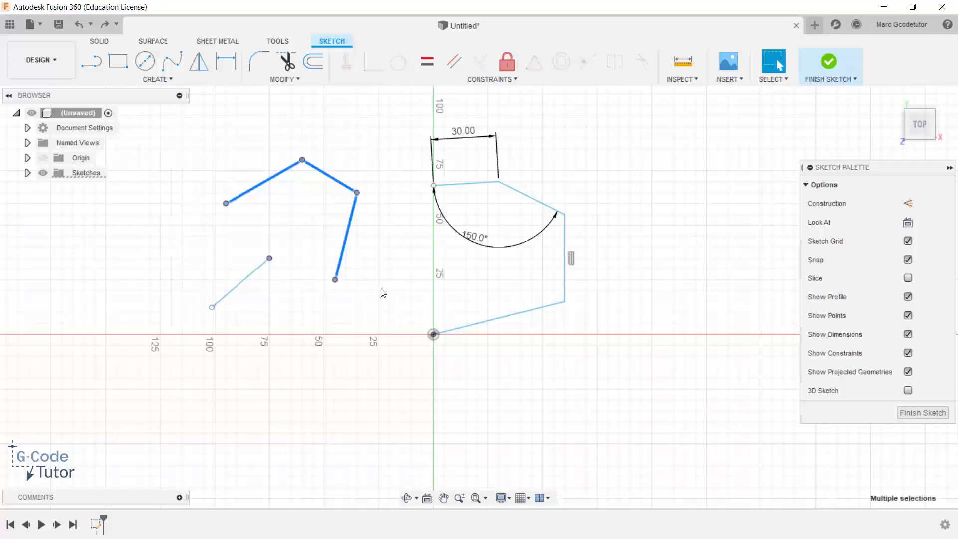
mouse_move(190, 121)
left_mouse_down()
mouse_move(231, 142)
mouse_move(350, 246)
mouse_move(380, 292)
left_mouse_up()
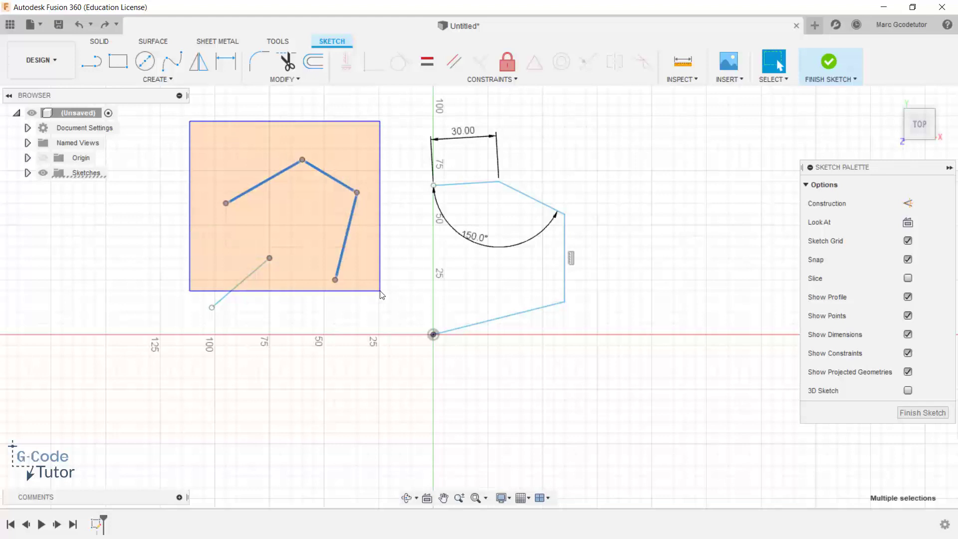
left_click_drag(381, 293, 382, 295)
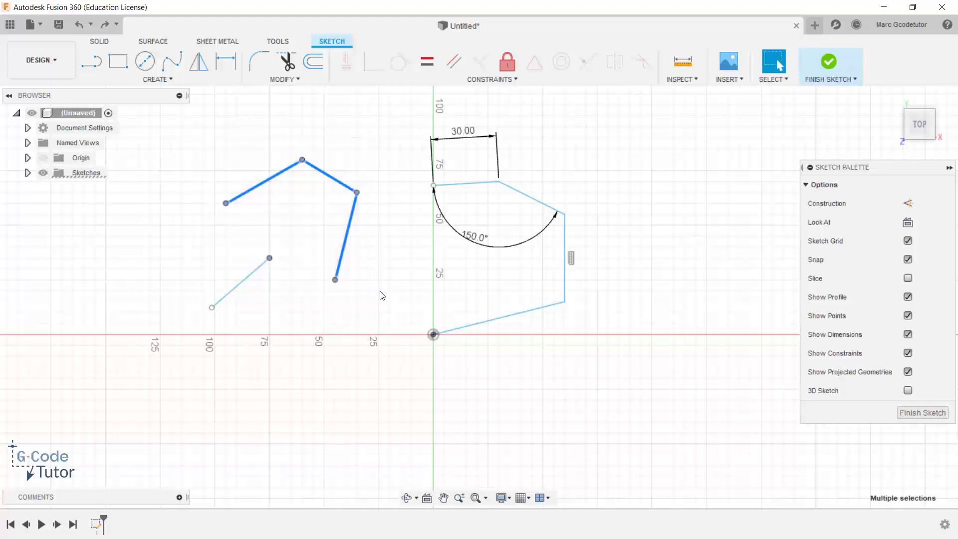
Compare crossing and window selections on the left lines, ending with only the lower-left line selected
left_click(531, 347)
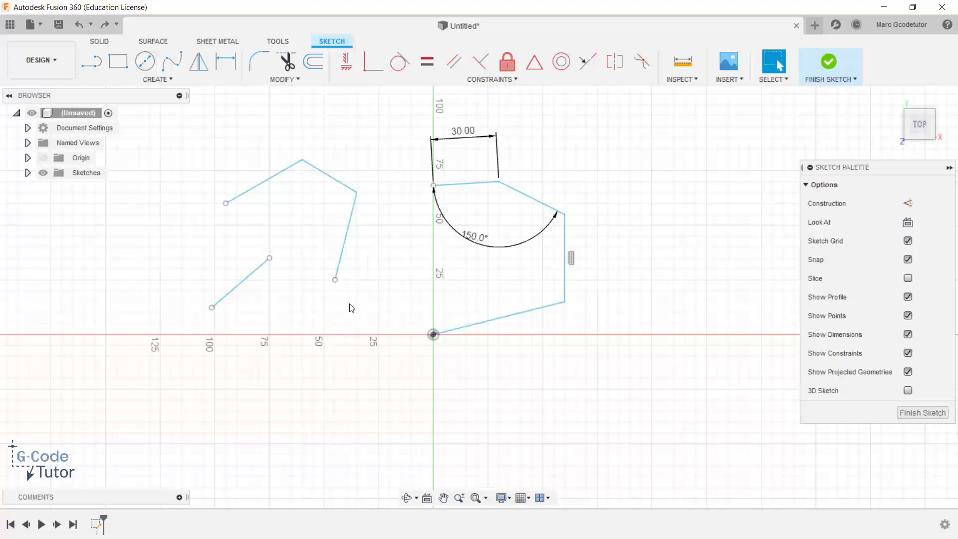
mouse_move(398, 323)
left_mouse_down()
mouse_move(199, 167)
mouse_move(231, 199)
mouse_move(233, 166)
mouse_move(190, 149)
mouse_move(394, 272)
mouse_move(432, 313)
mouse_move(392, 320)
mouse_move(257, 243)
left_mouse_up()
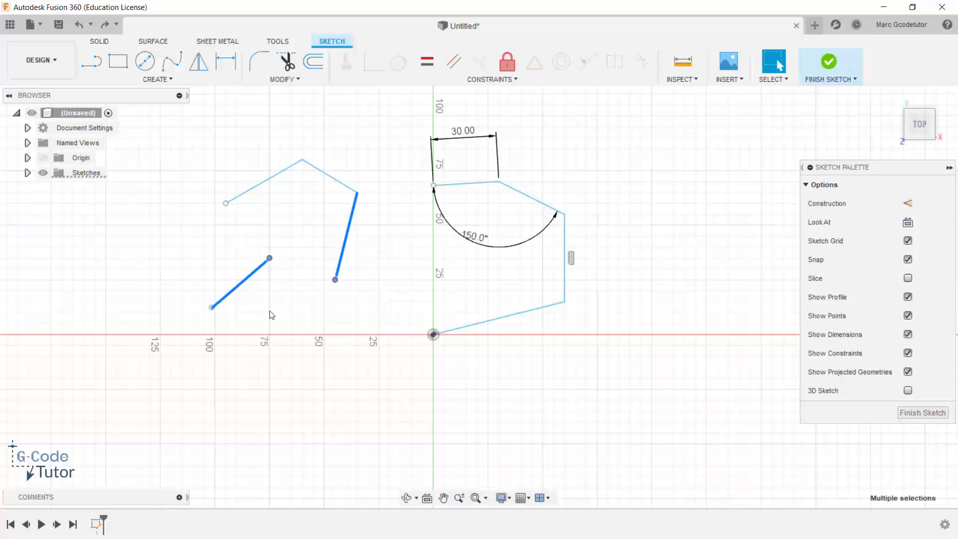
left_click_drag(164, 238, 424, 373)
left_click_drag(175, 233, 375, 360)
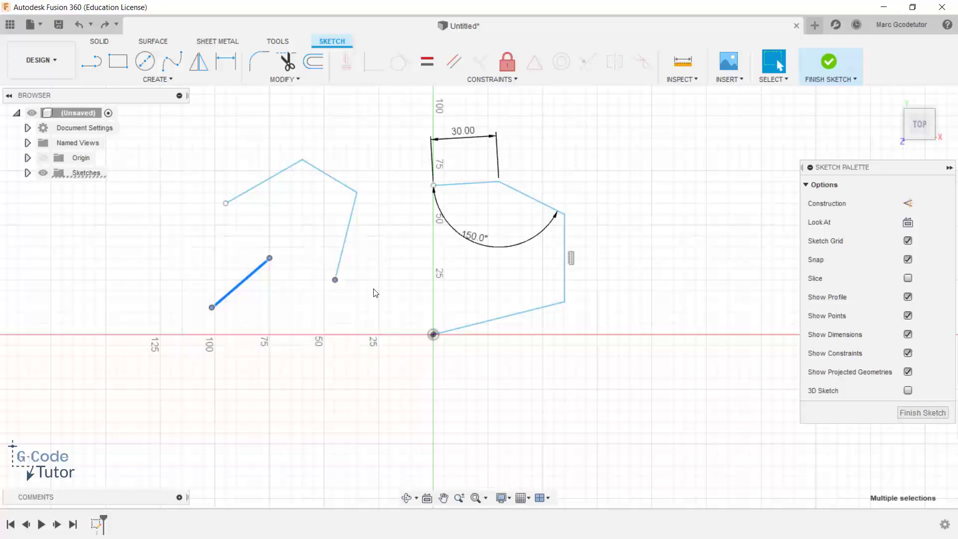